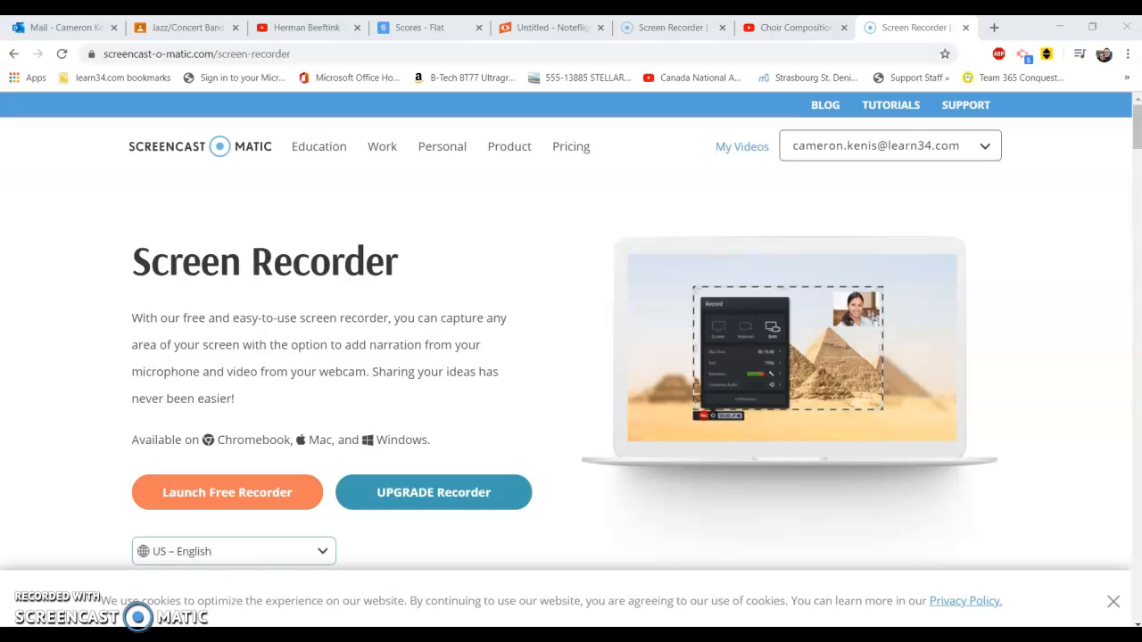
# Switch to Google Classroom, open the Bateman Drumline class, and look through its student list and Stream page
pyautogui.click(202, 26)
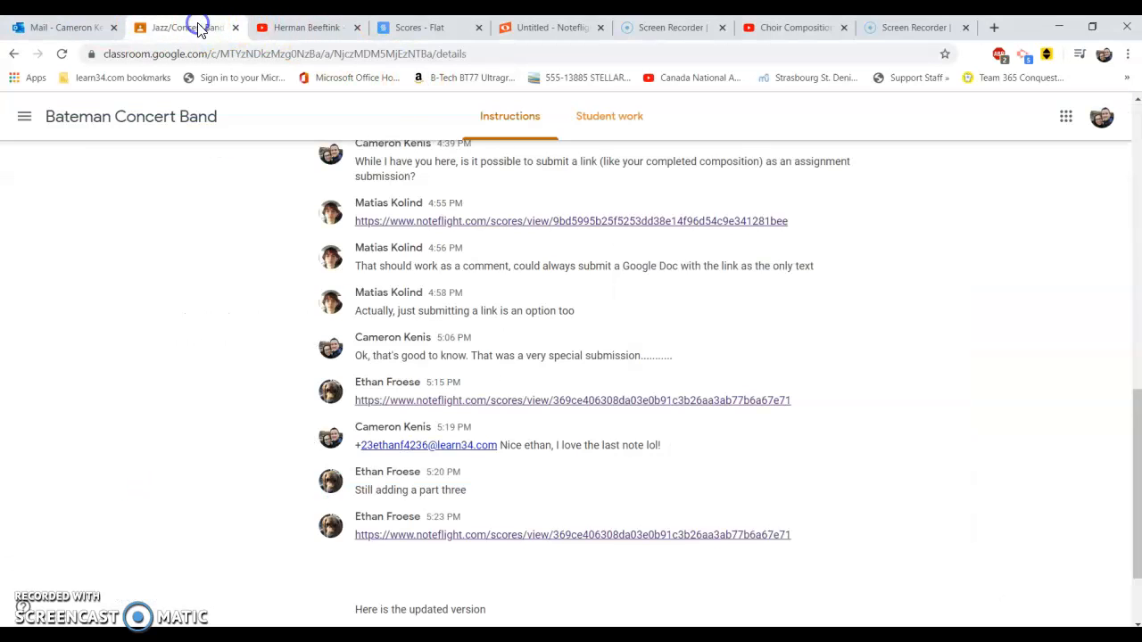
pyautogui.click(25, 116)
pyautogui.click(125, 368)
pyautogui.click(604, 119)
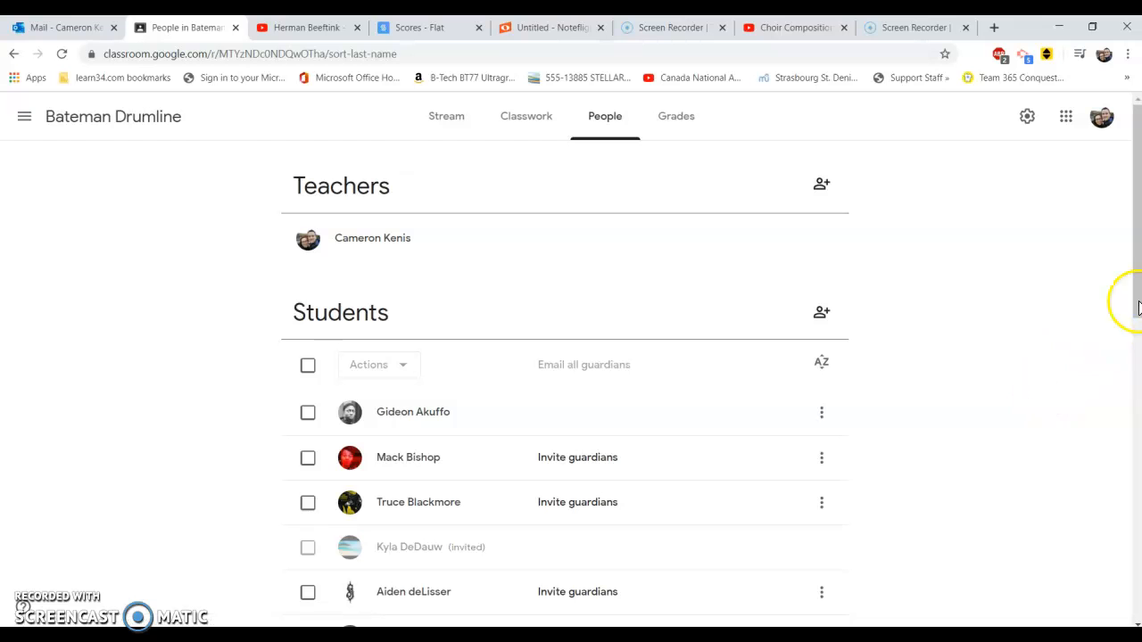
pyautogui.moveTo(1138, 269); pyautogui.dragTo(1138, 569)
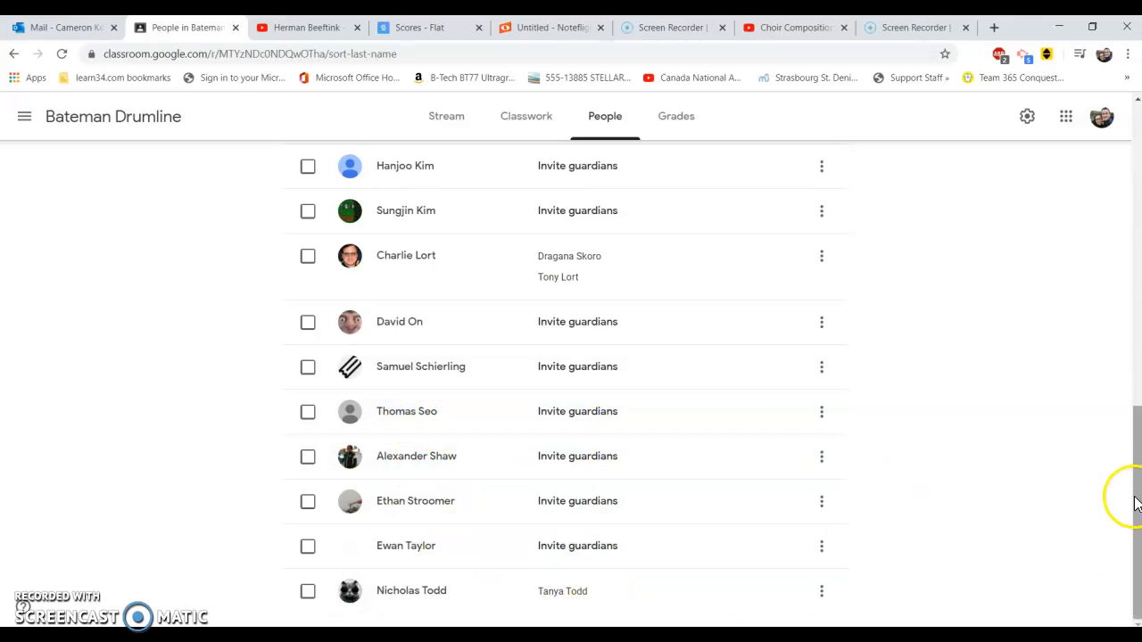
pyautogui.moveTo(1129, 504); pyautogui.dragTo(1129, 281)
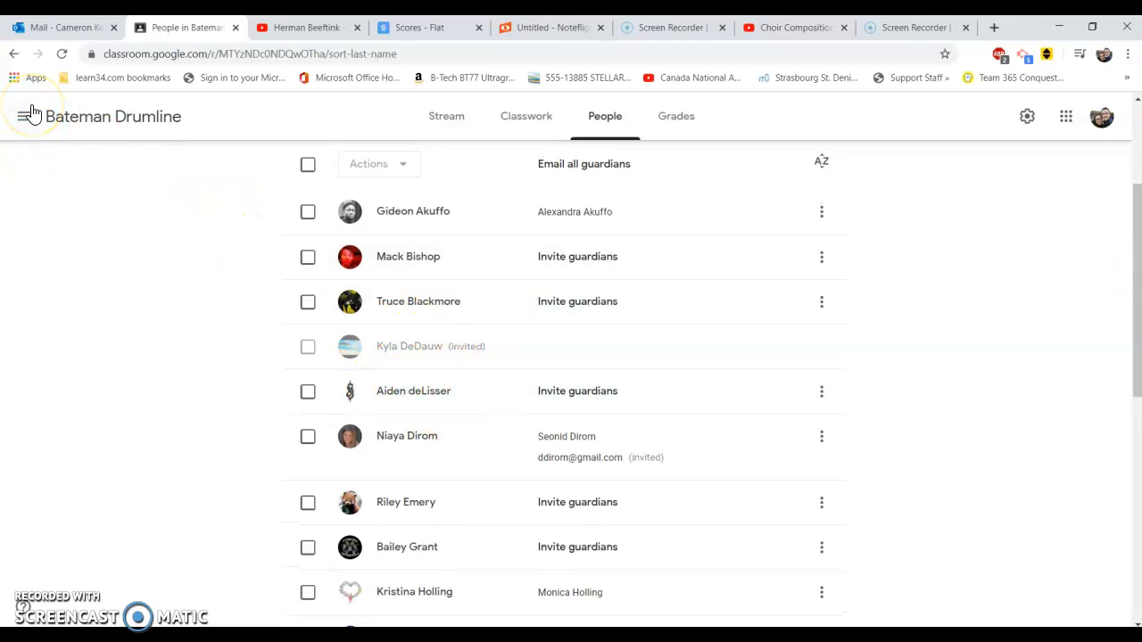
pyautogui.click(446, 116)
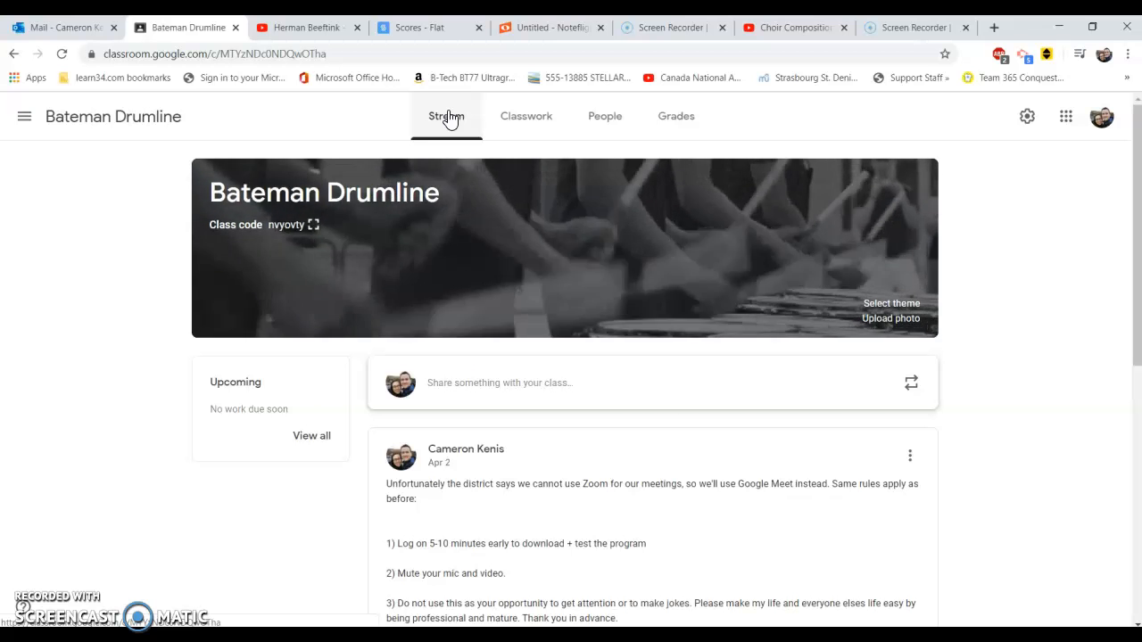
# Switch to Flat and start a new private score titled "Drumline Cadence #1"
pyautogui.click(414, 27)
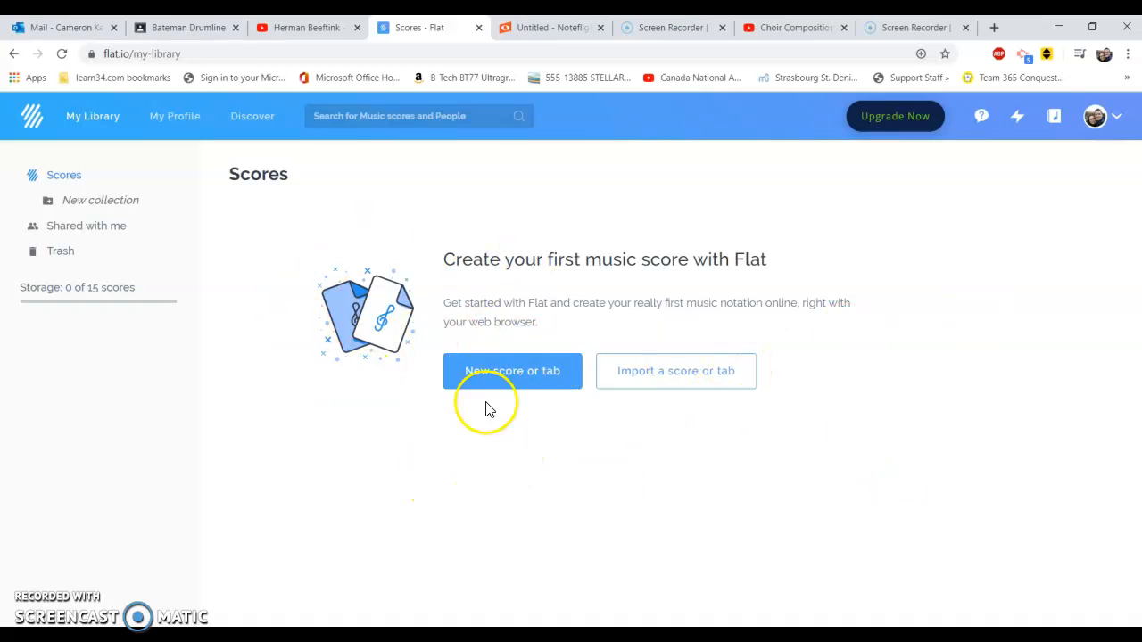
pyautogui.click(490, 372)
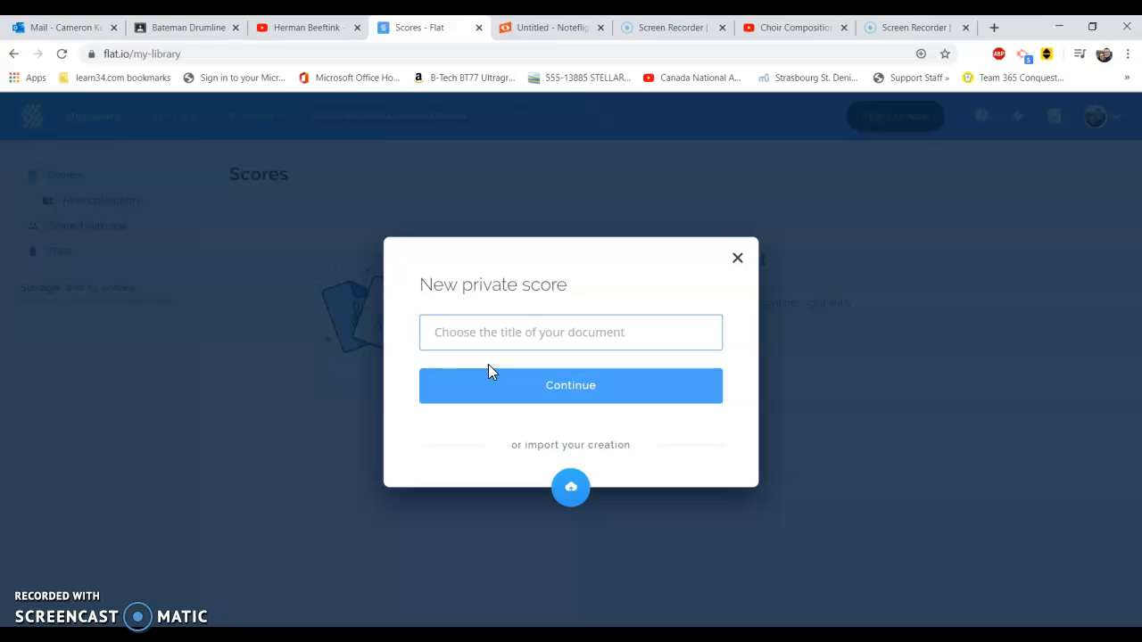
pyautogui.write('Drumline Cadence #1')
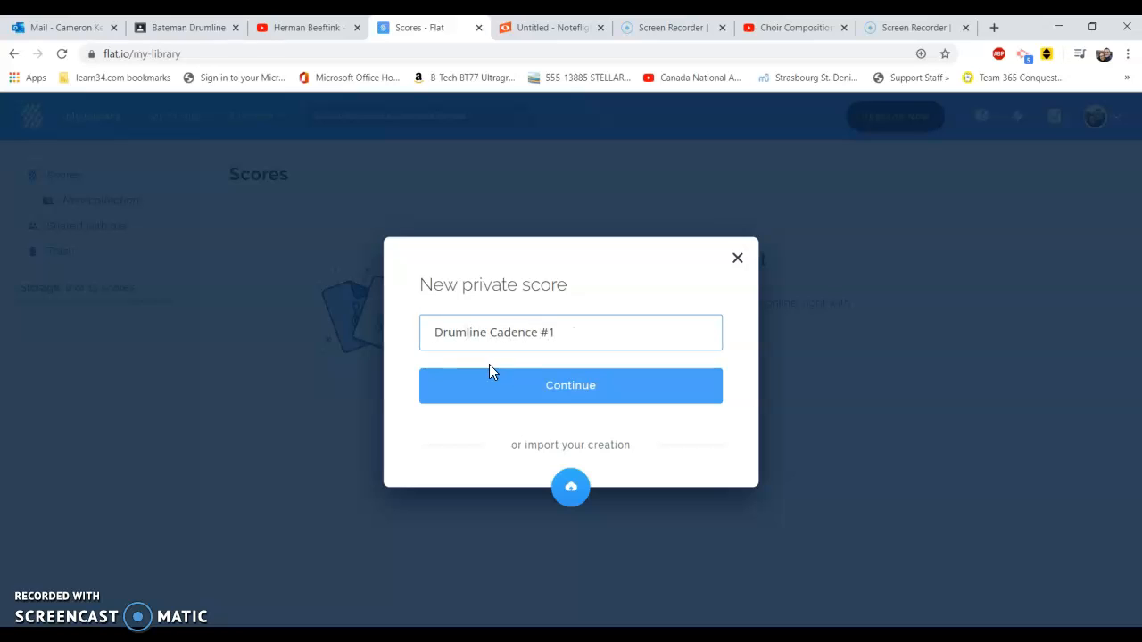
pyautogui.click(545, 397)
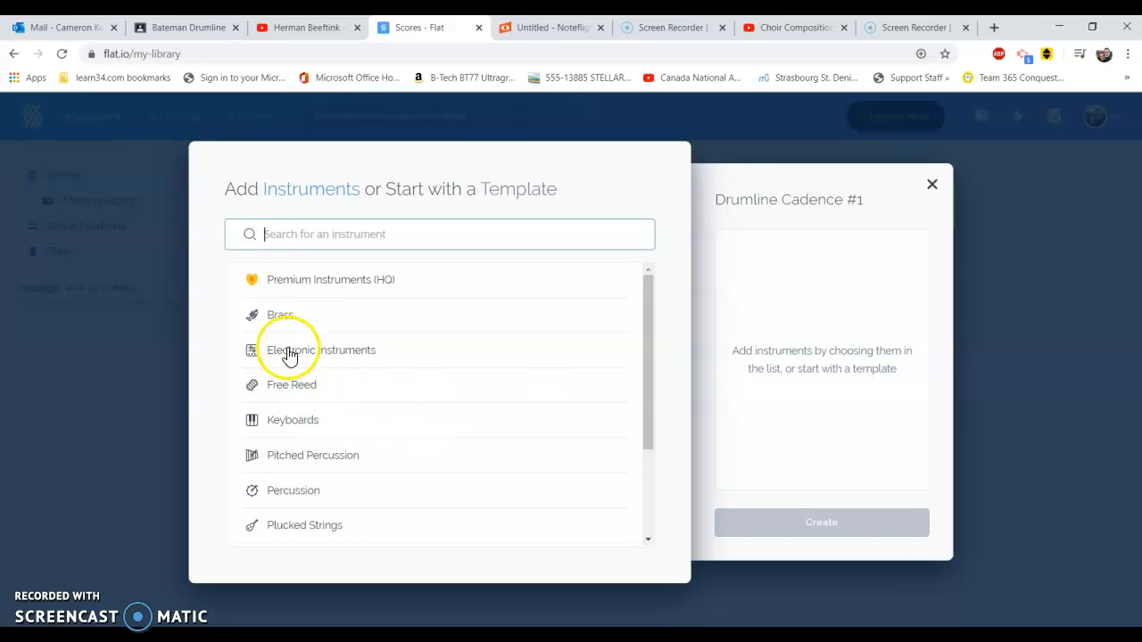
# Add Marching Cymbals, Marching Bass Drums, Marching Tenor Drums and Marching Snare Drums from the percussion instruments, and create the score
pyautogui.click(268, 490)
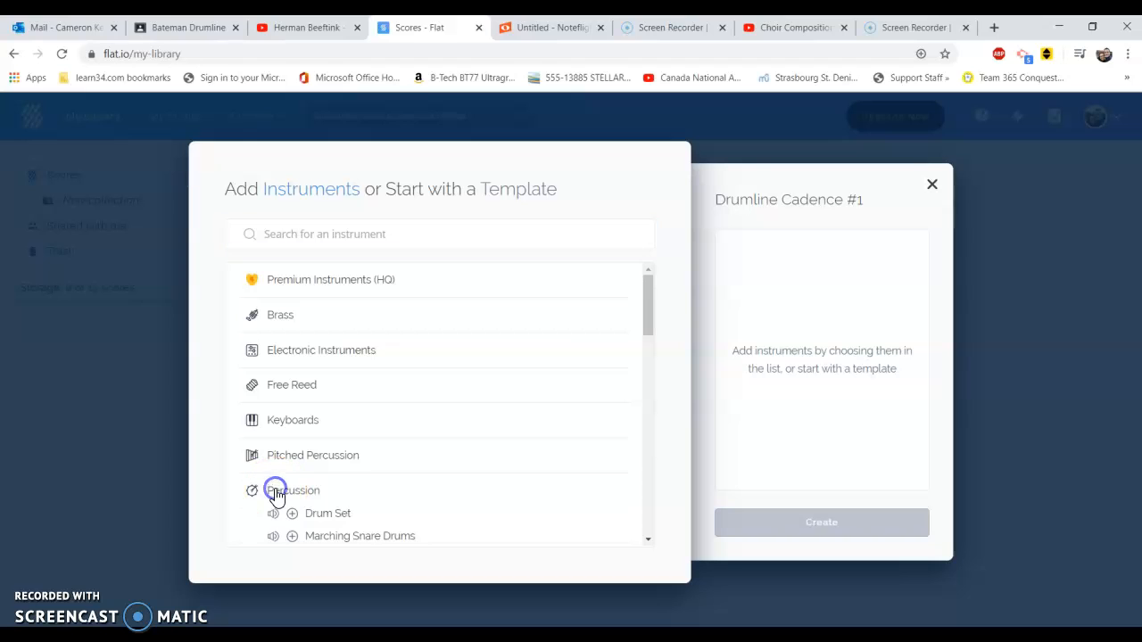
pyautogui.moveTo(647, 319); pyautogui.dragTo(650, 344)
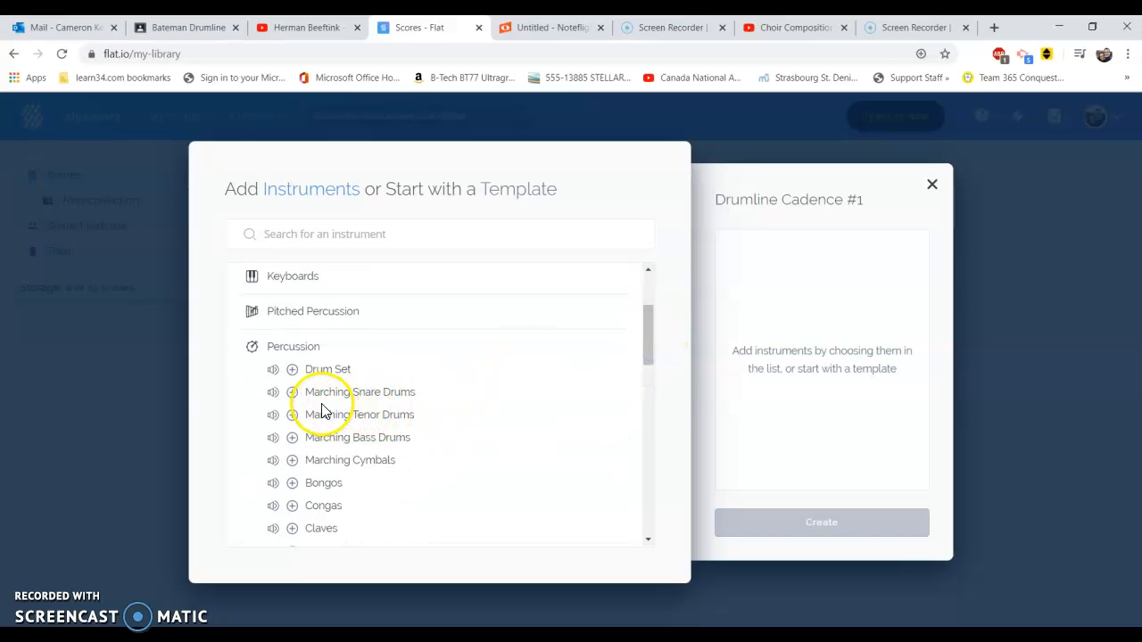
pyautogui.click(294, 462)
pyautogui.click(293, 438)
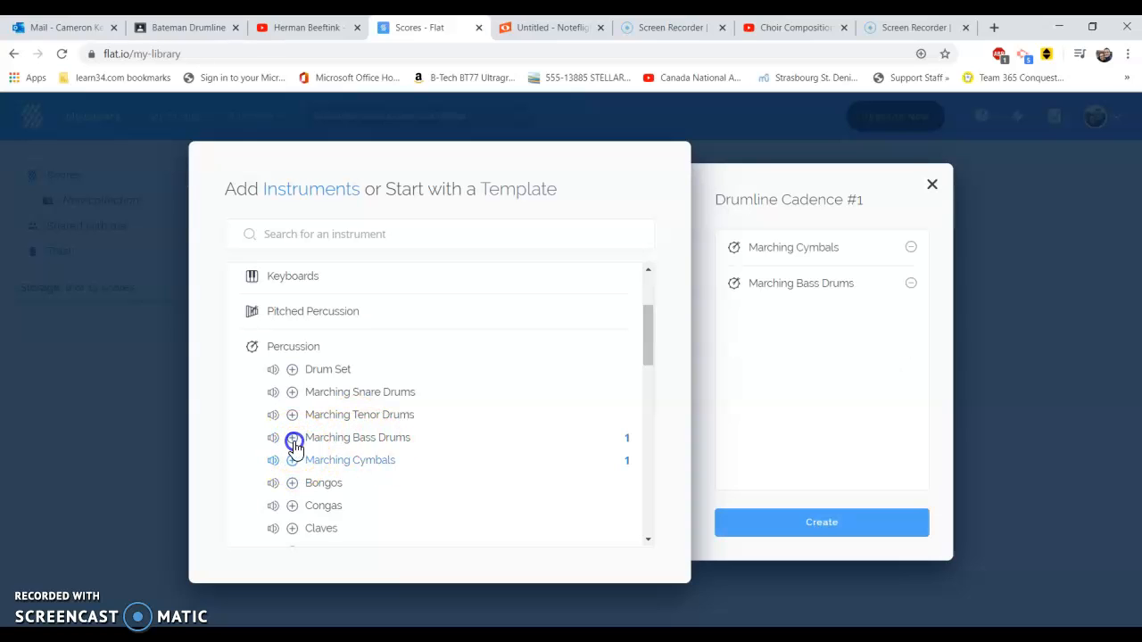
pyautogui.click(291, 414)
pyautogui.click(292, 392)
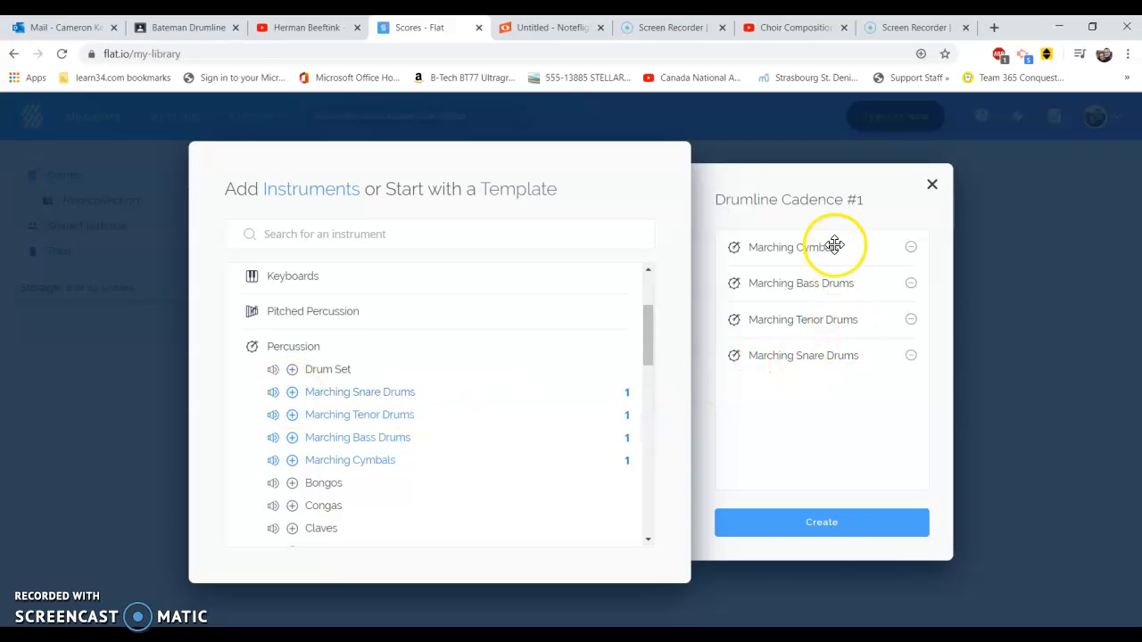
pyautogui.click(830, 528)
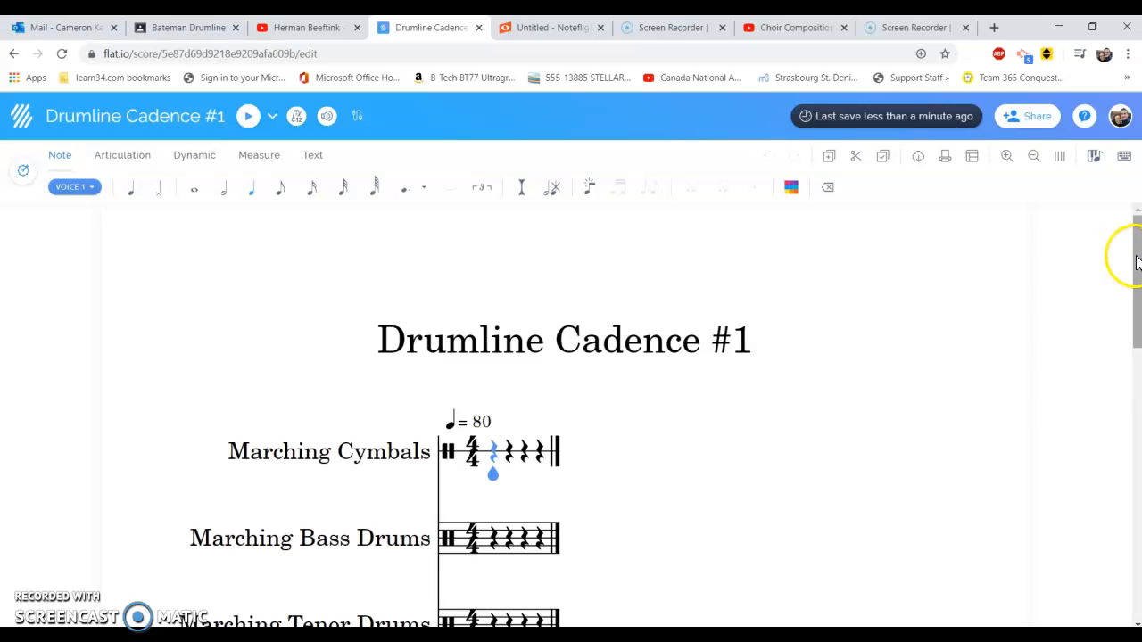
# Insert four more measures after the score's first measure
pyautogui.moveTo(1135, 259)
pyautogui.mouseDown()
pyautogui.moveTo(1136, 315)
pyautogui.moveTo(1136, 257)
pyautogui.mouseUp()
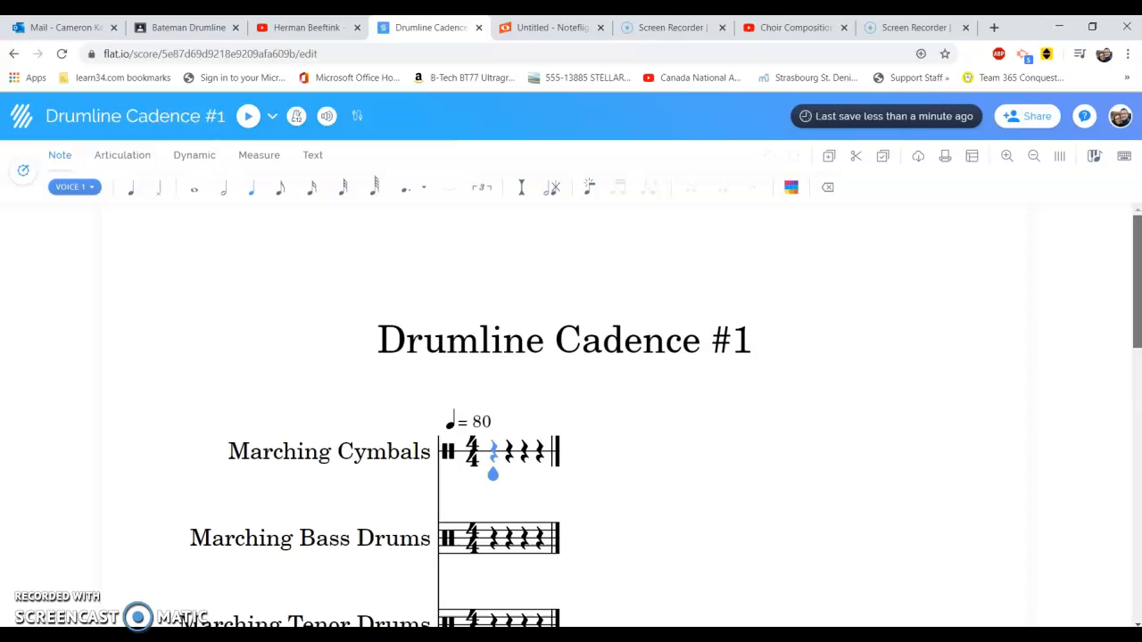
pyautogui.click(265, 164)
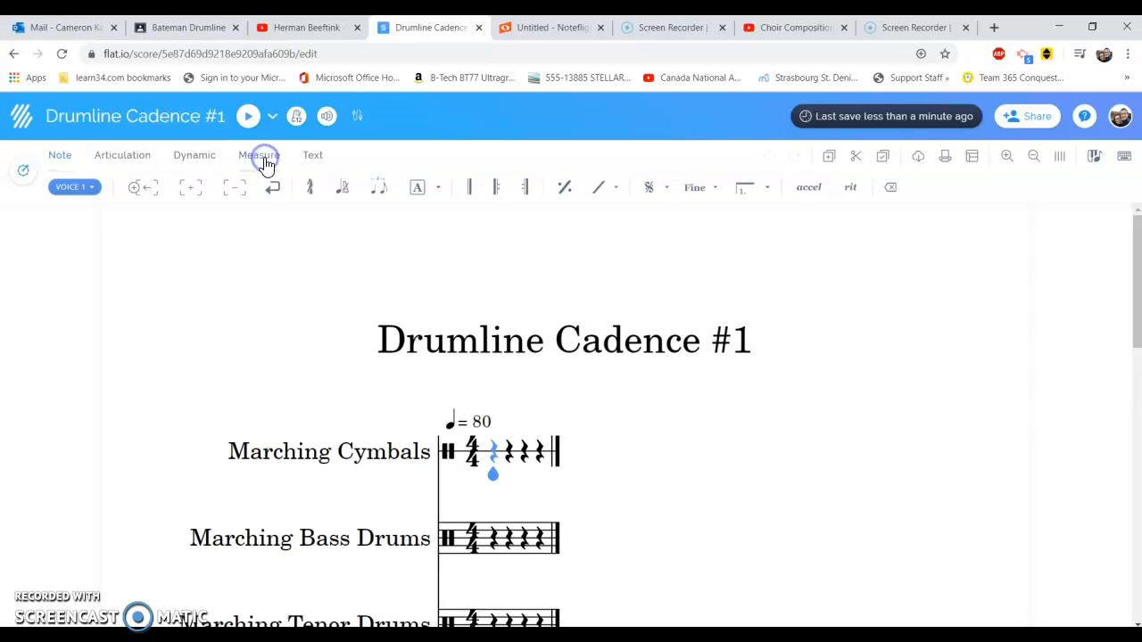
pyautogui.click(198, 193)
pyautogui.click(198, 192)
pyautogui.click(199, 194)
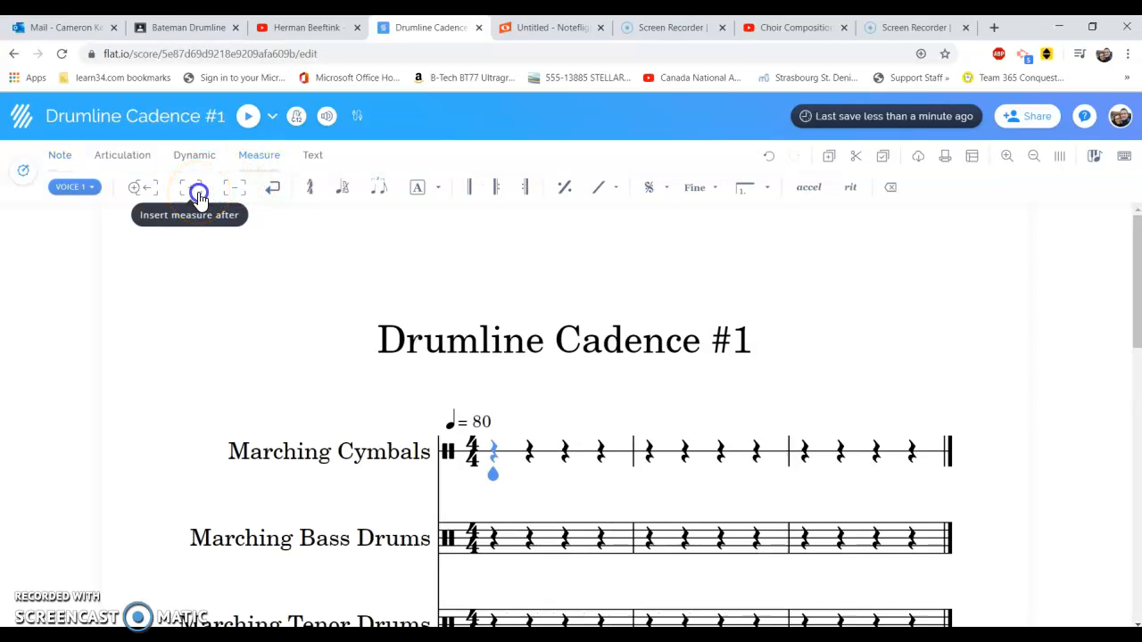
pyautogui.click(199, 194)
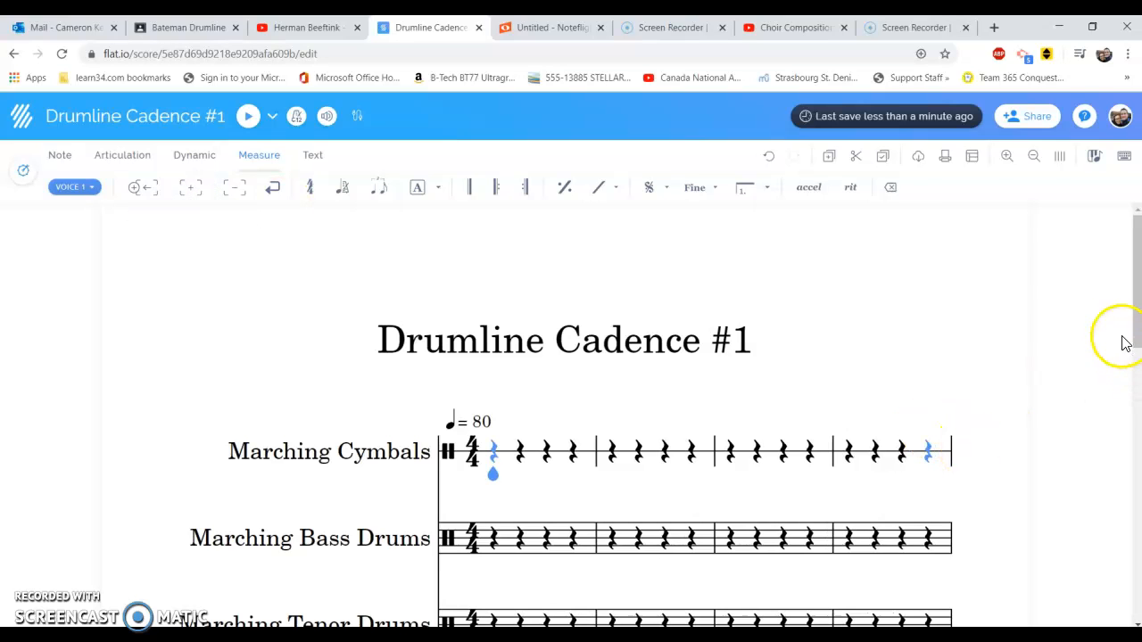
# Enter four normal-head quarter notes in measure 1 of the Marching Snare Drums, the last one slightly above the line
pyautogui.moveTo(1138, 318); pyautogui.dragTo(1136, 362)
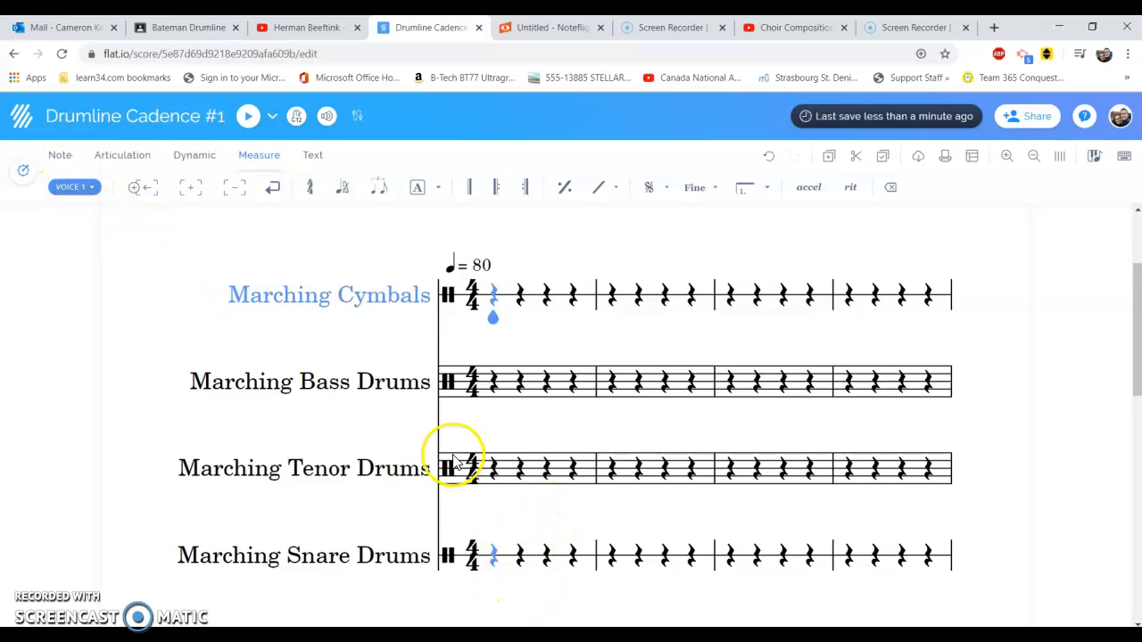
pyautogui.click(62, 160)
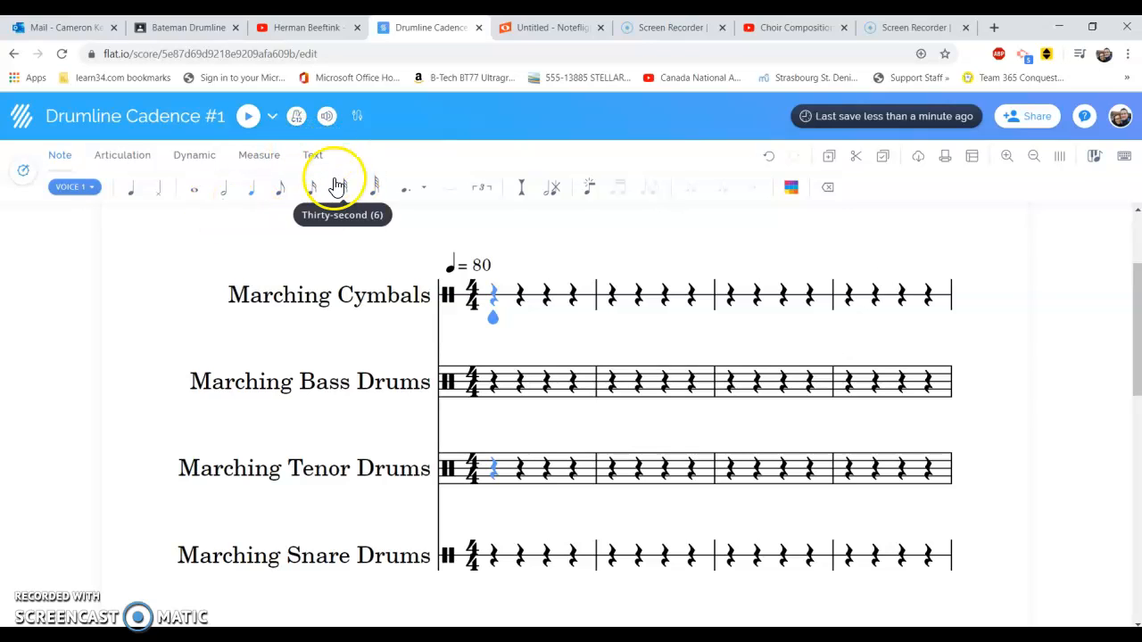
pyautogui.click(130, 199)
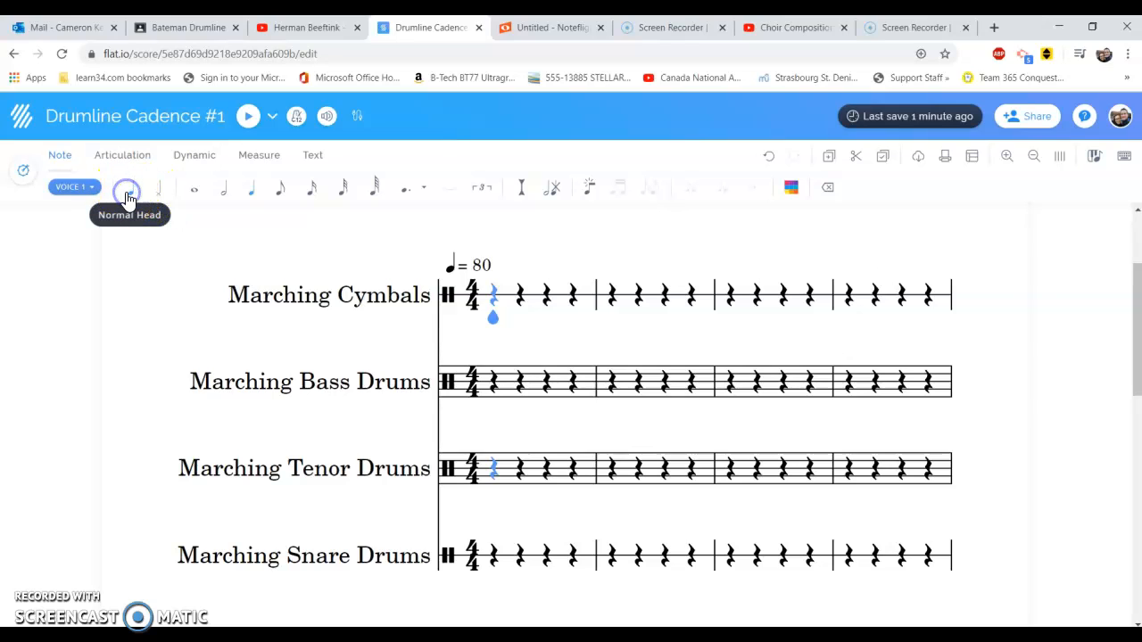
pyautogui.click(493, 557)
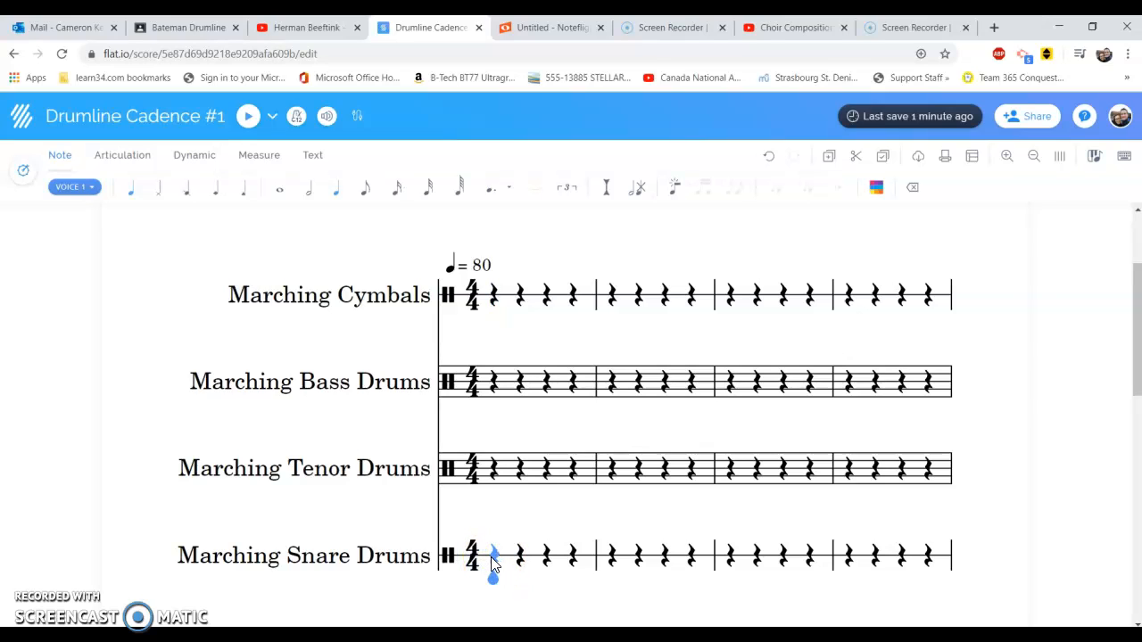
pyautogui.click(492, 556)
pyautogui.click(521, 556)
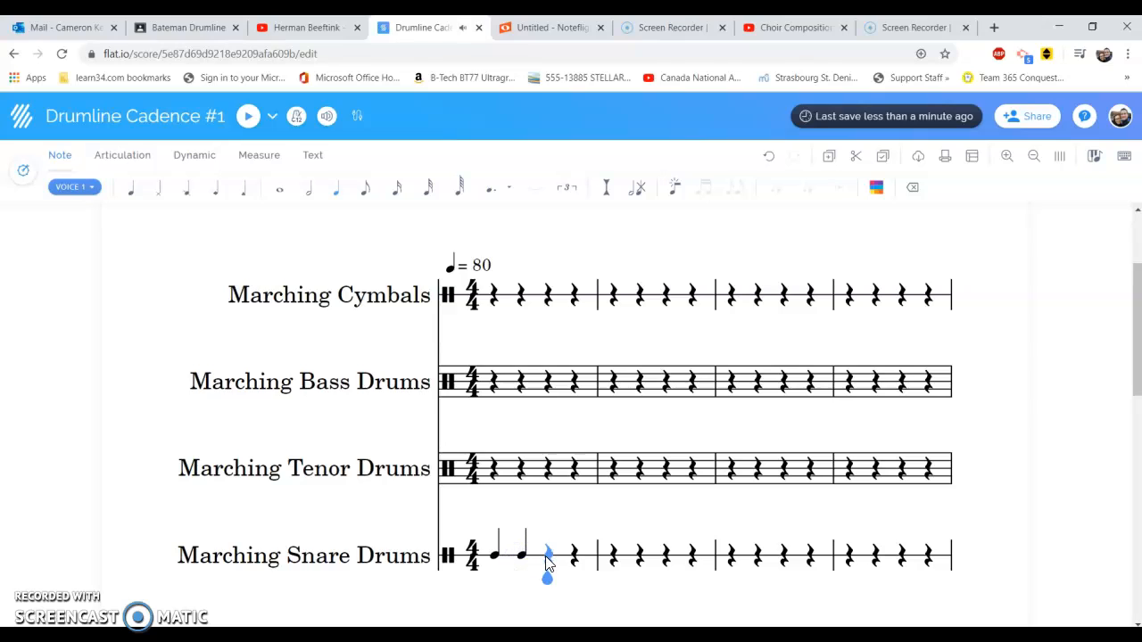
pyautogui.click(548, 557)
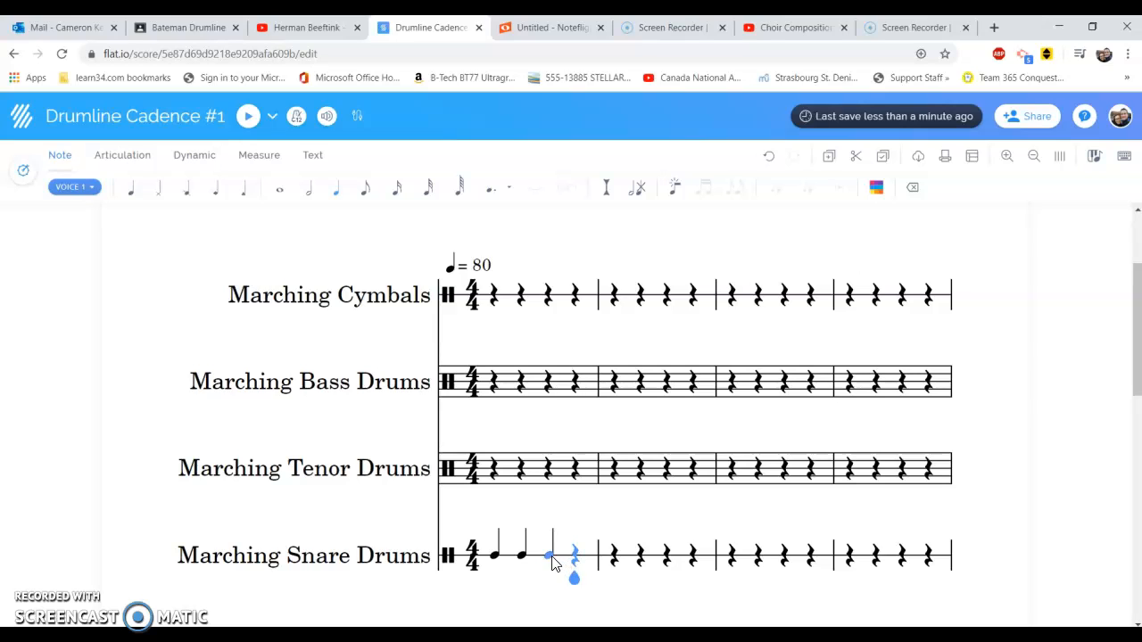
pyautogui.click(549, 558)
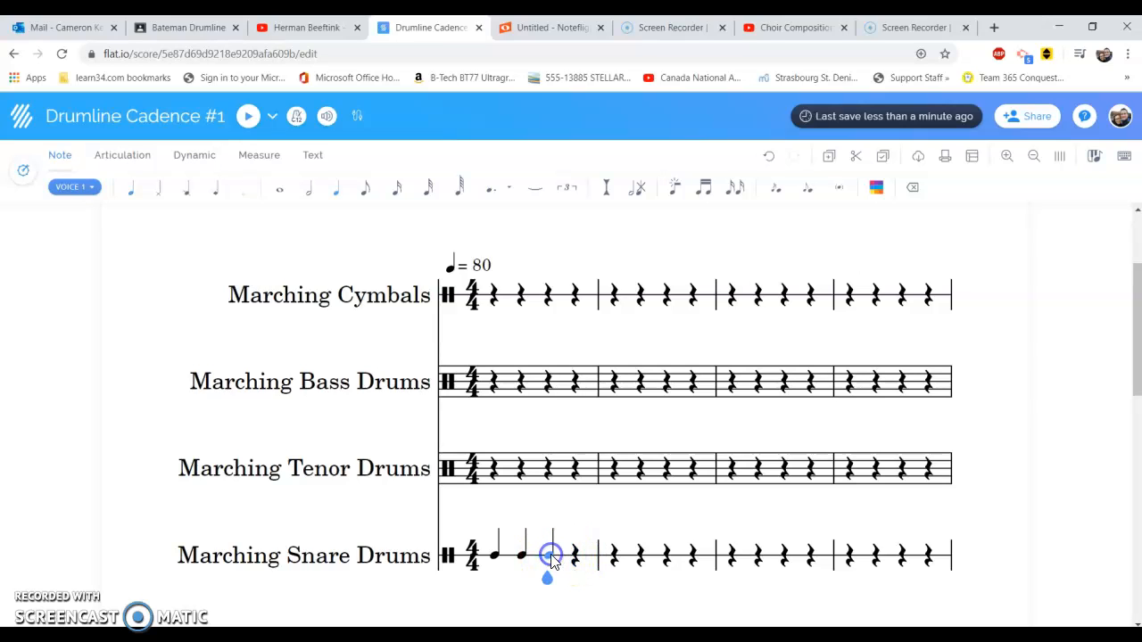
pyautogui.click(576, 556)
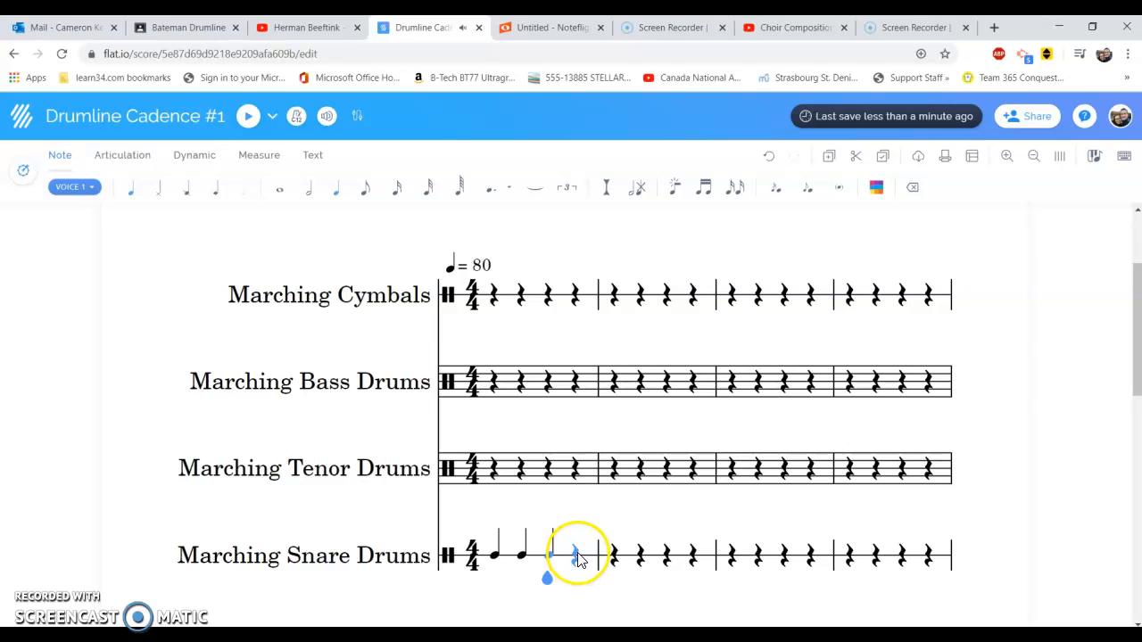
pyautogui.click(578, 557)
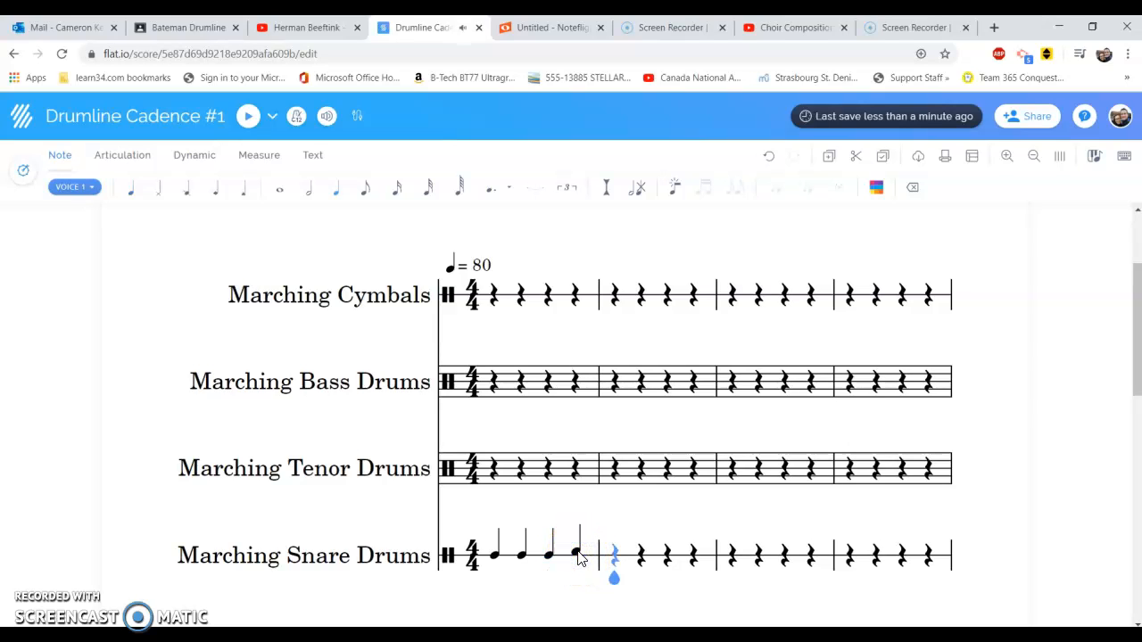
# Fill measure 2 of the Marching Snare Drums with four quarter notes, the first one slightly below the line
pyautogui.click(614, 562)
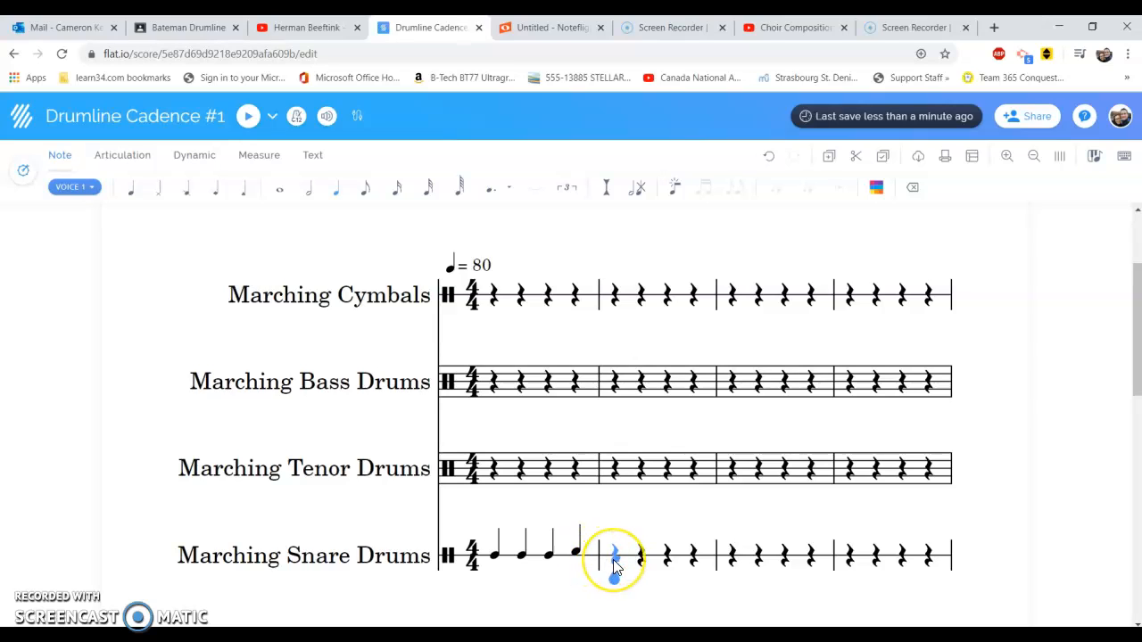
pyautogui.click(614, 562)
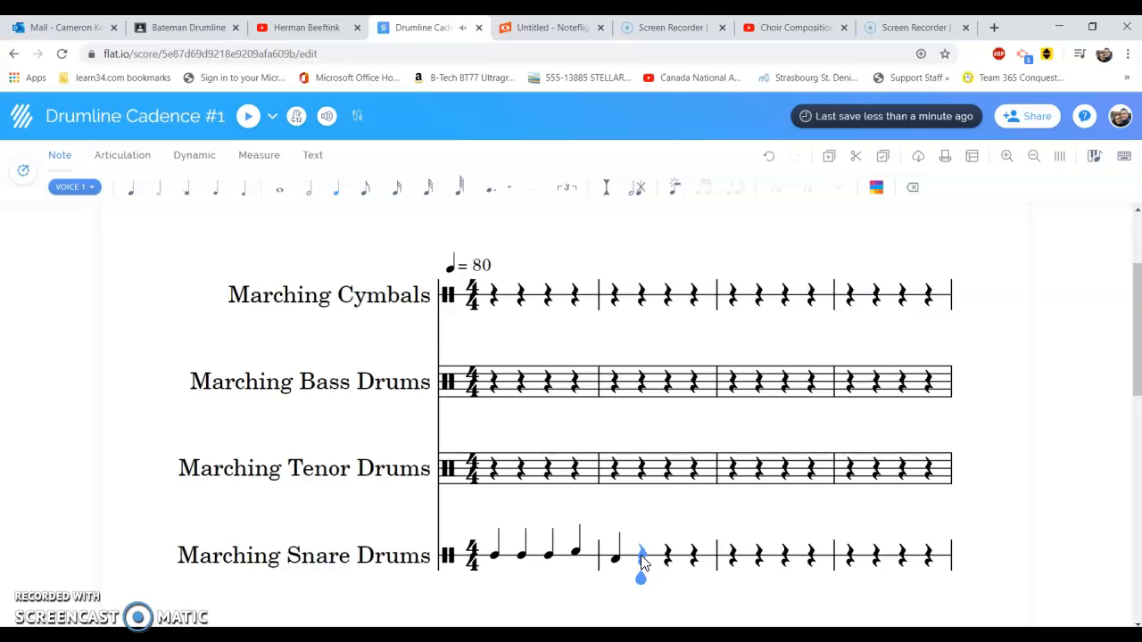
pyautogui.click(643, 557)
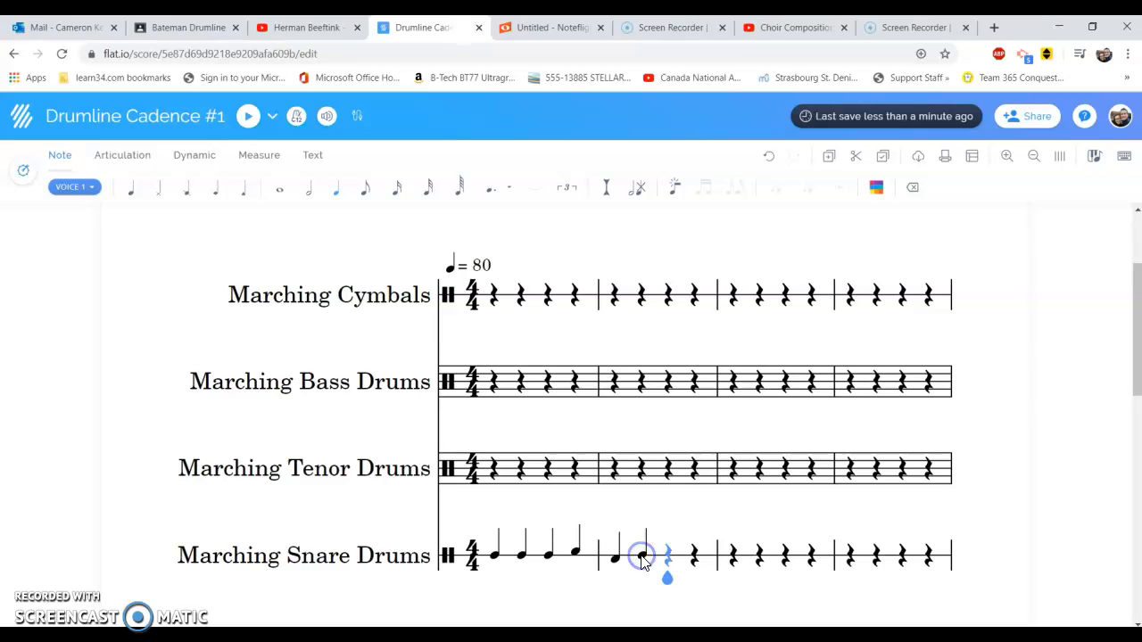
pyautogui.click(667, 557)
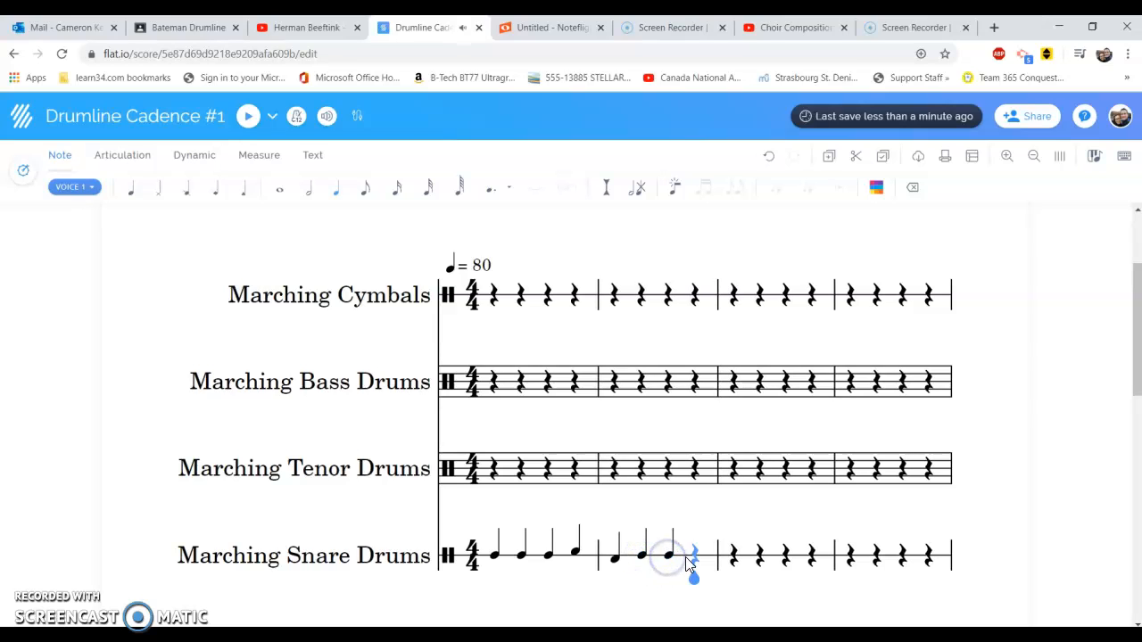
pyautogui.click(694, 556)
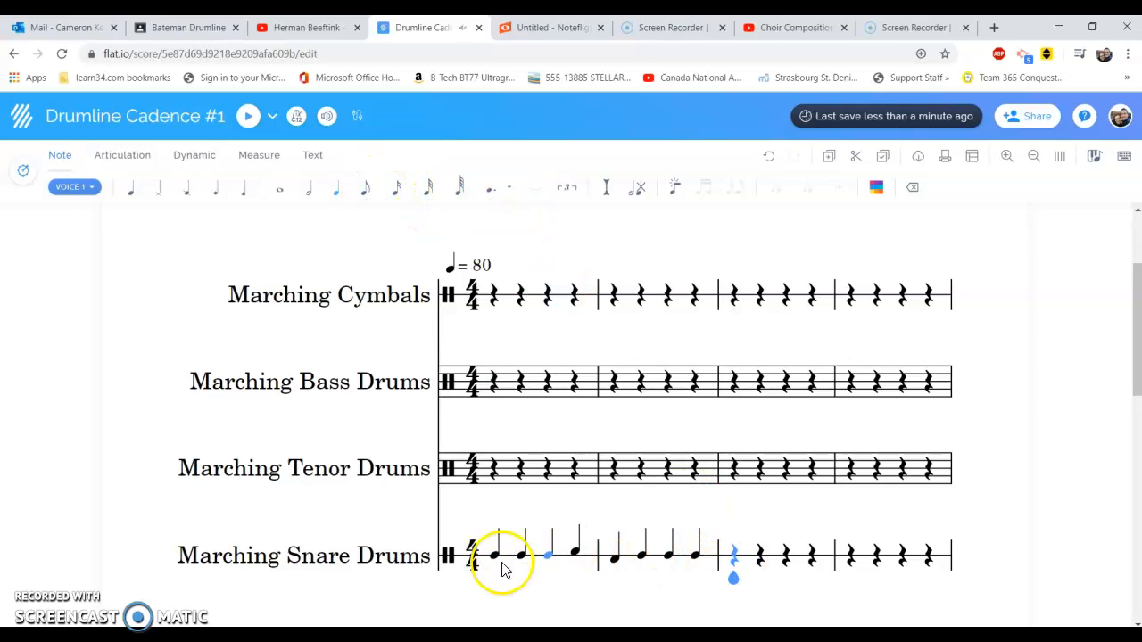
# Enter five sixteenth notes from the start of measure 3 in the Marching Snare Drums part
pyautogui.click(393, 189)
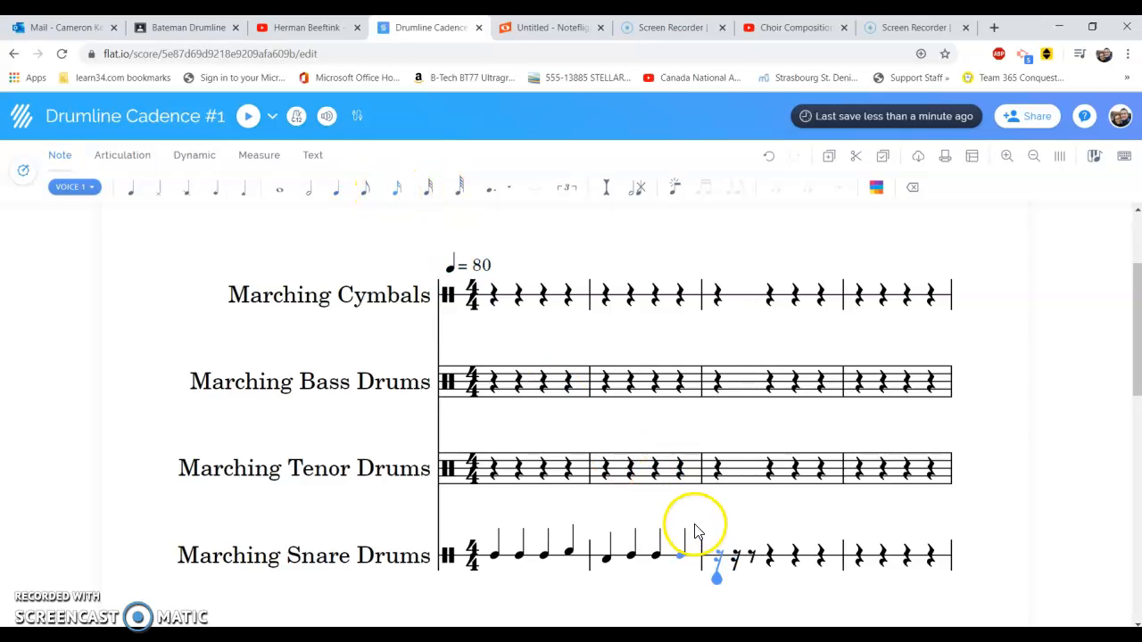
pyautogui.click(718, 555)
pyautogui.click(735, 557)
pyautogui.click(753, 558)
pyautogui.click(758, 555)
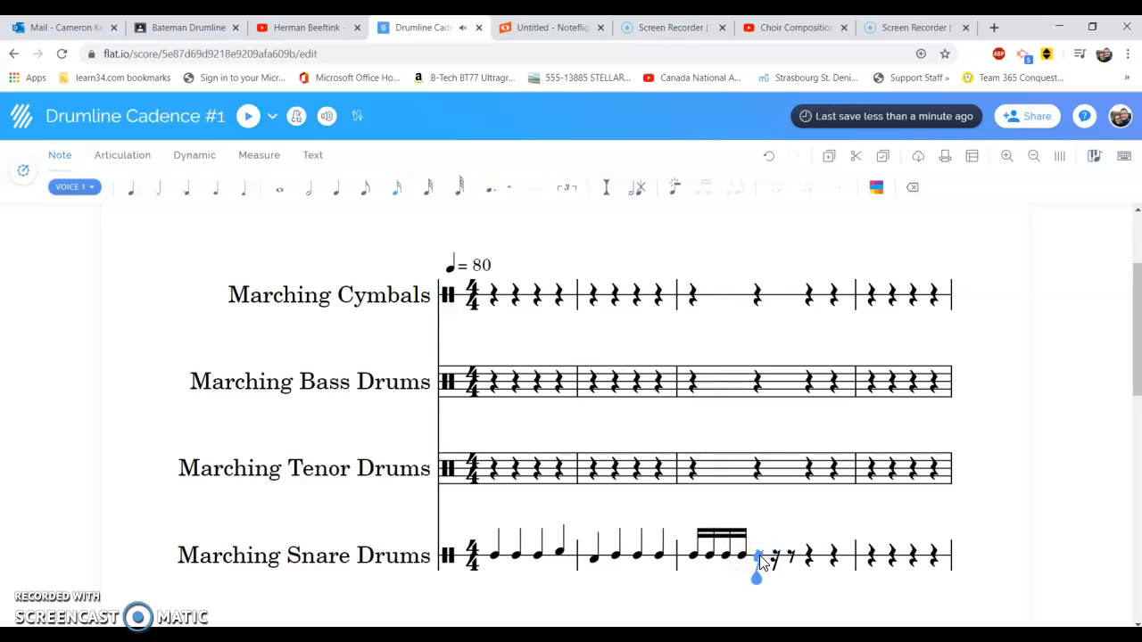
pyautogui.click(758, 555)
# Enter five rising quarter notes in the Marching Tenor Drums, from the bottom space in measure 1 to above the staff on measure 2's first beat
pyautogui.click(490, 470)
pyautogui.click(278, 186)
pyautogui.click(491, 477)
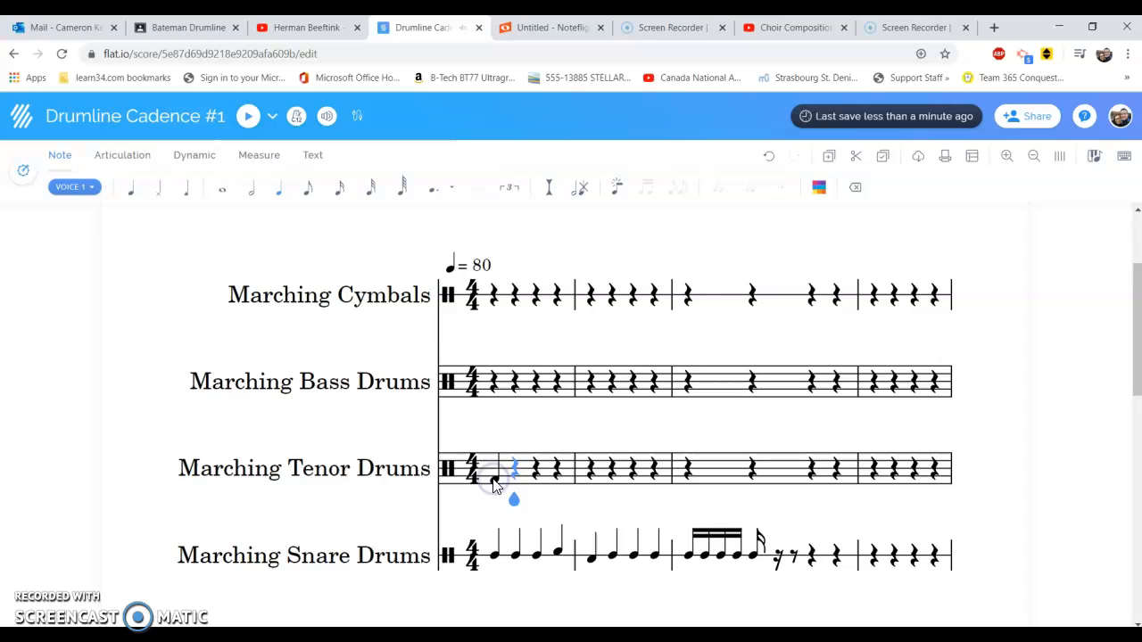
pyautogui.click(561, 461)
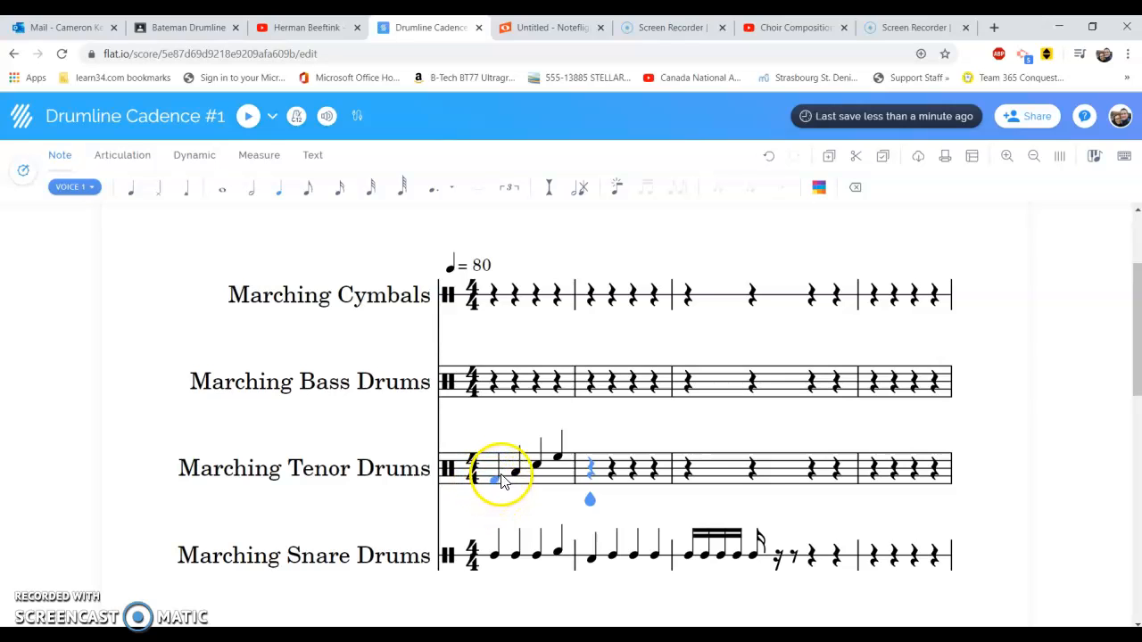
pyautogui.click(589, 452)
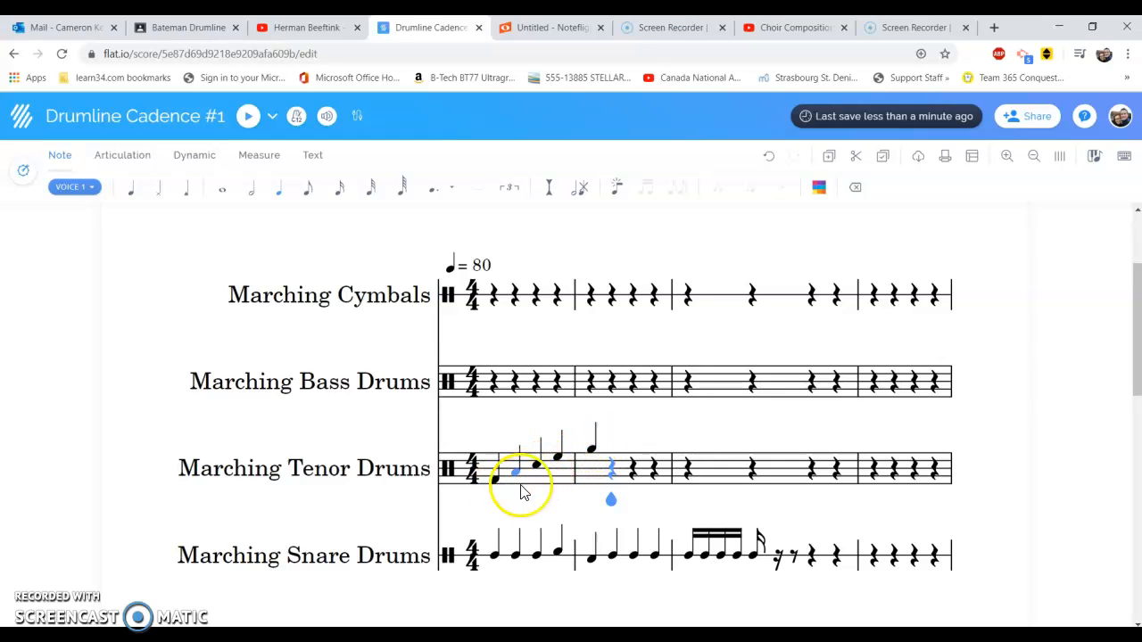
pyautogui.click(614, 448)
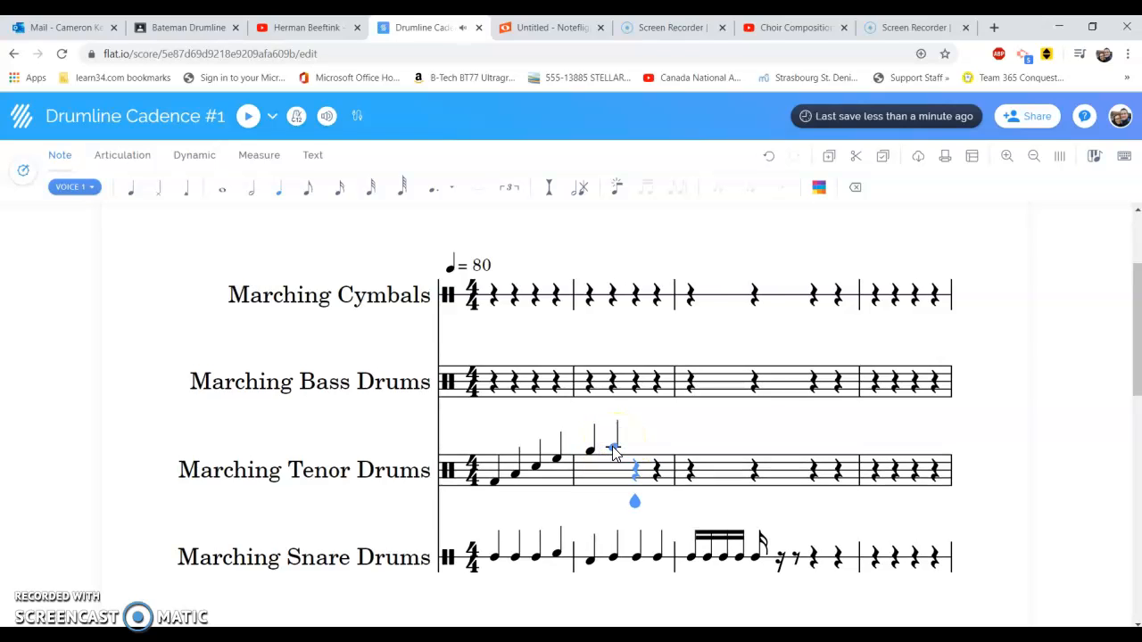
pyautogui.click(614, 448)
pyautogui.press('Delete')
# Enter quarter notes on beats 2 and 3 of measure 2 in the Marching Tenor Drums, in the bottom space and the third space
pyautogui.scroll(-2, 613, 453)
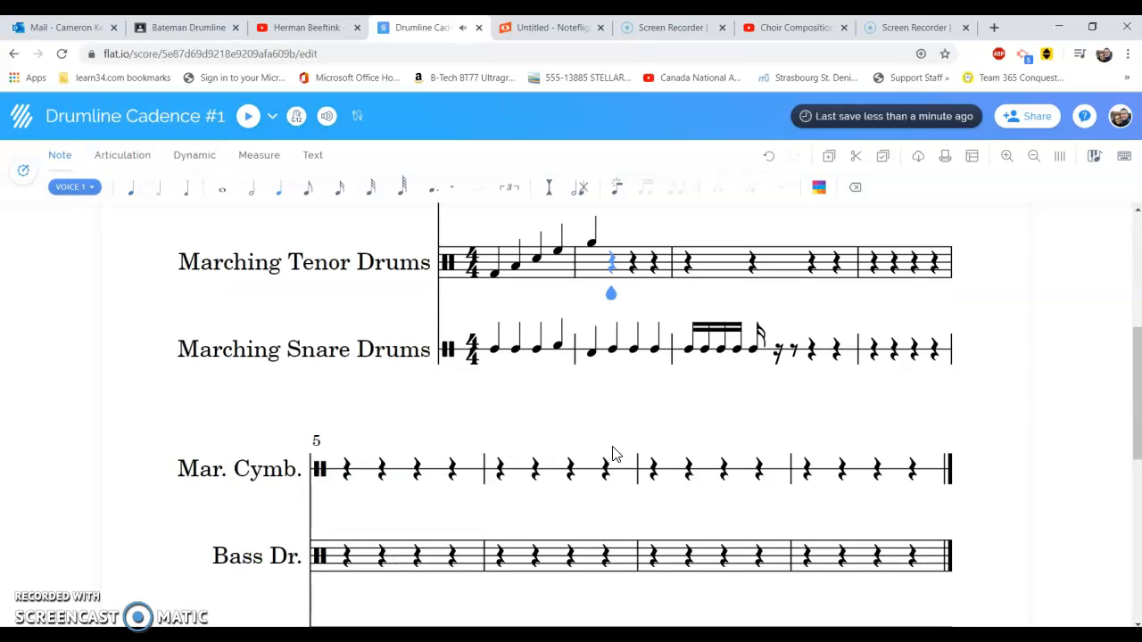
pyautogui.click(1135, 406)
pyautogui.moveTo(1136, 405); pyautogui.dragTo(1136, 361)
pyautogui.click(587, 465)
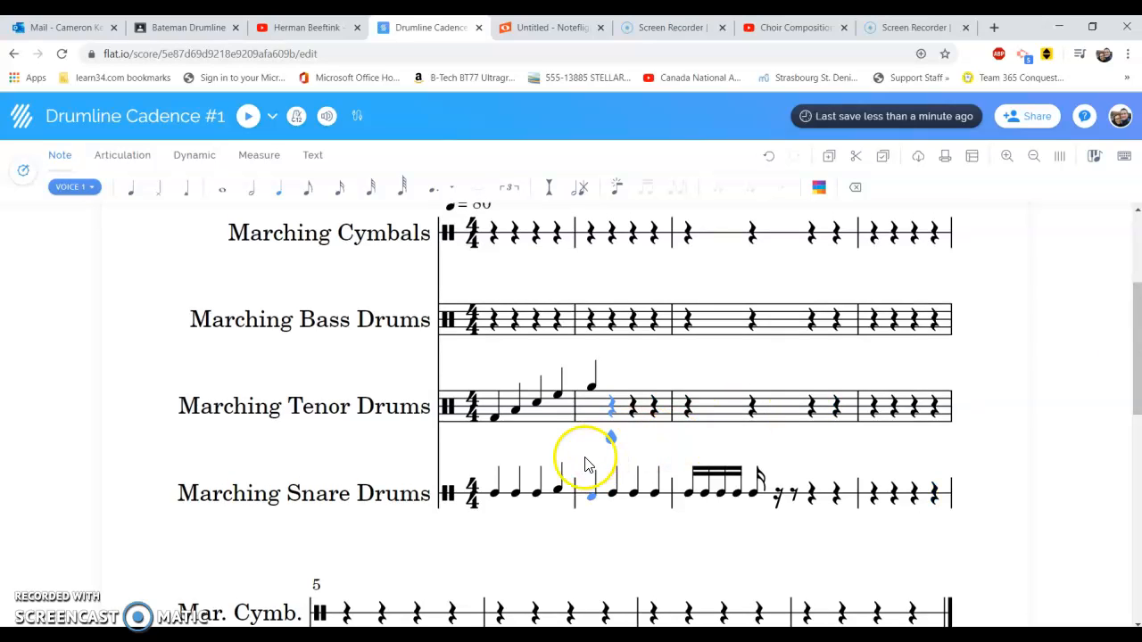
pyautogui.click(612, 408)
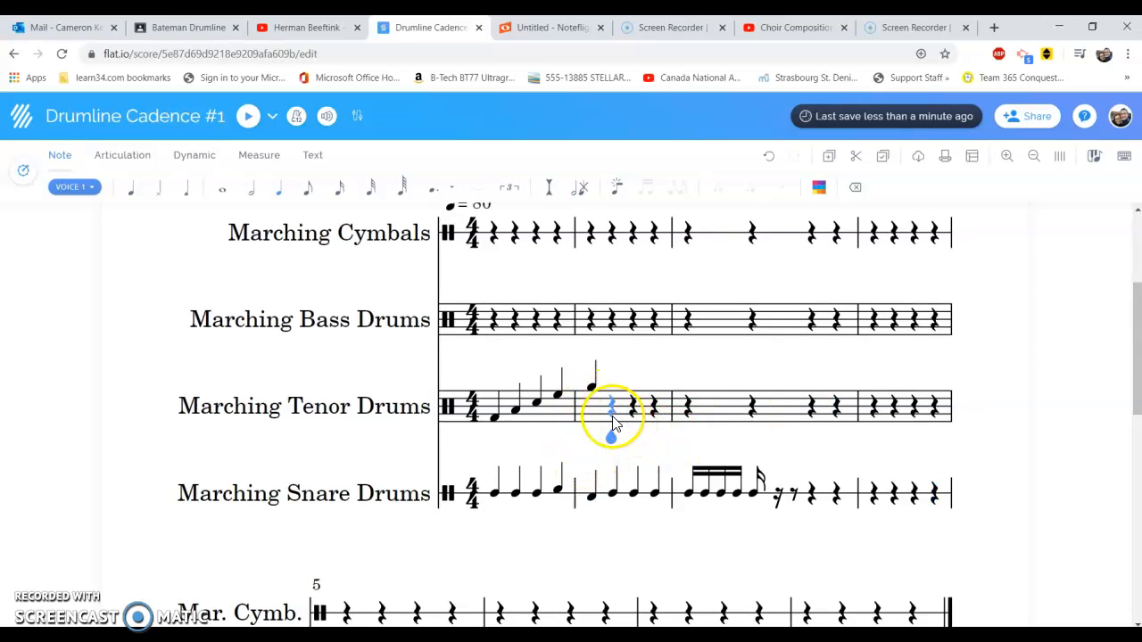
pyautogui.click(612, 419)
pyautogui.click(635, 410)
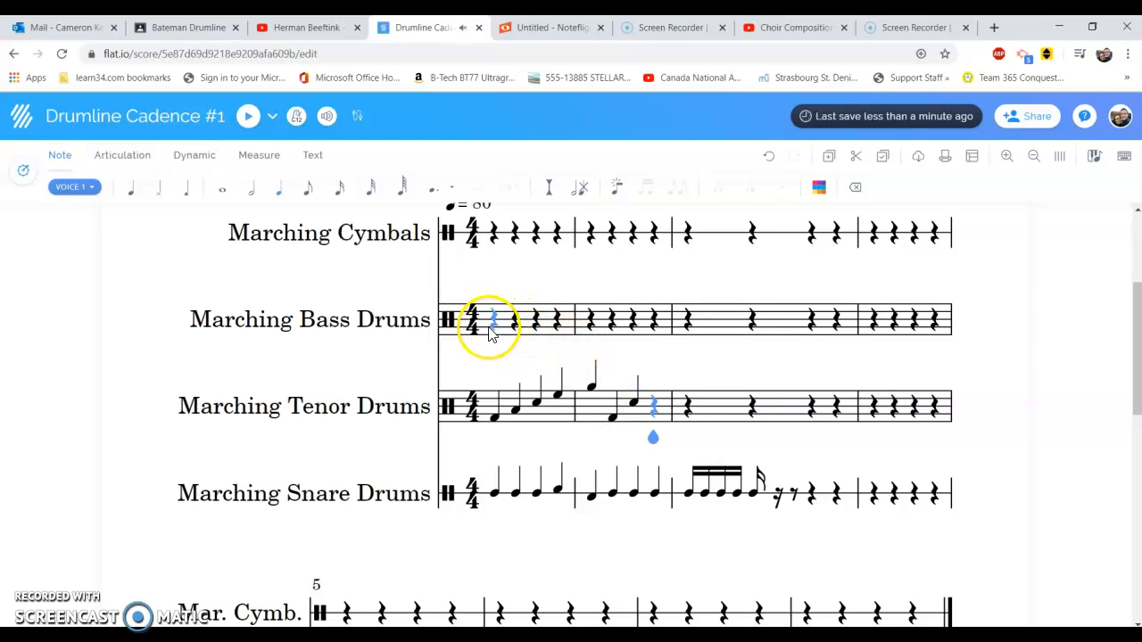
# Fill measure 1 of the Marching Bass Drums with four quarter notes rising through the staff's spaces from the lowest one
pyautogui.moveTo(1136, 348); pyautogui.dragTo(1138, 327)
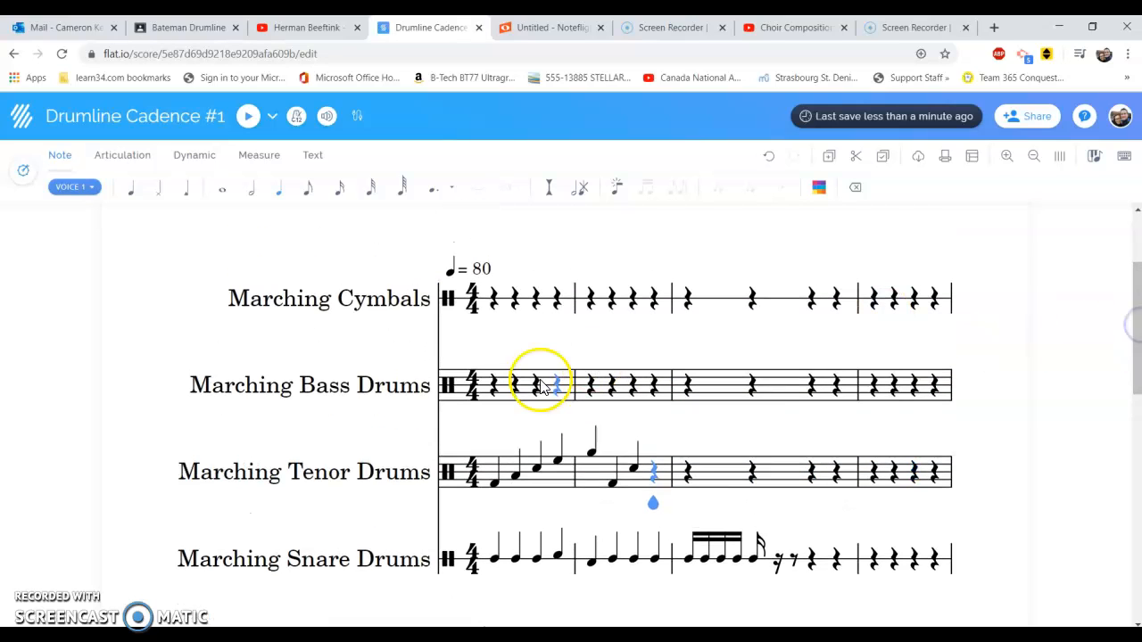
pyautogui.click(497, 406)
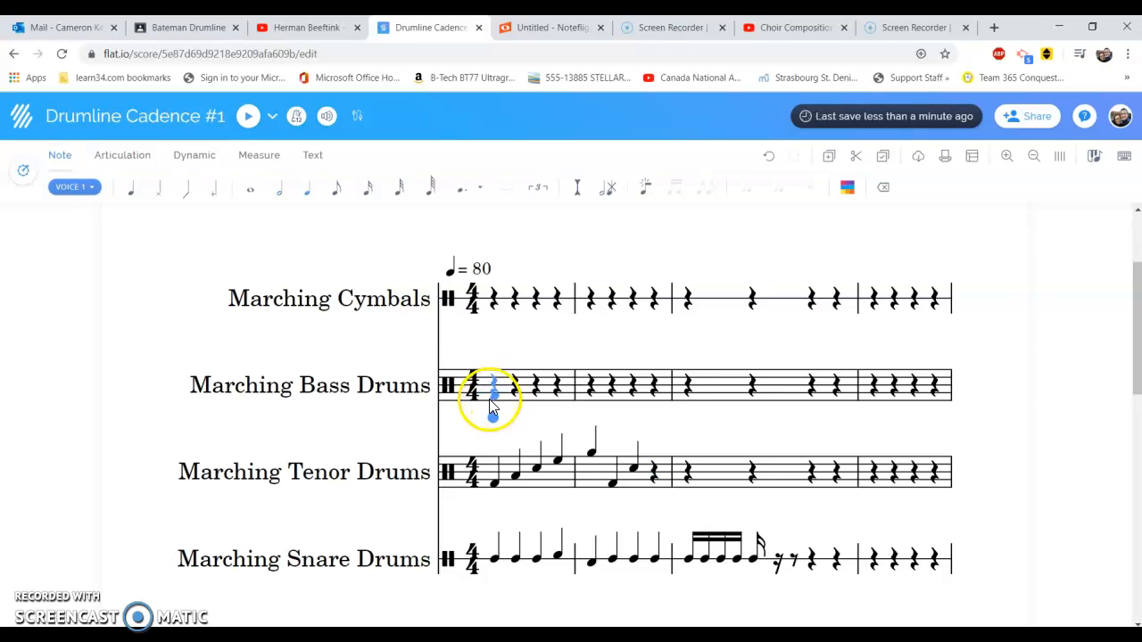
pyautogui.click(497, 406)
pyautogui.click(517, 391)
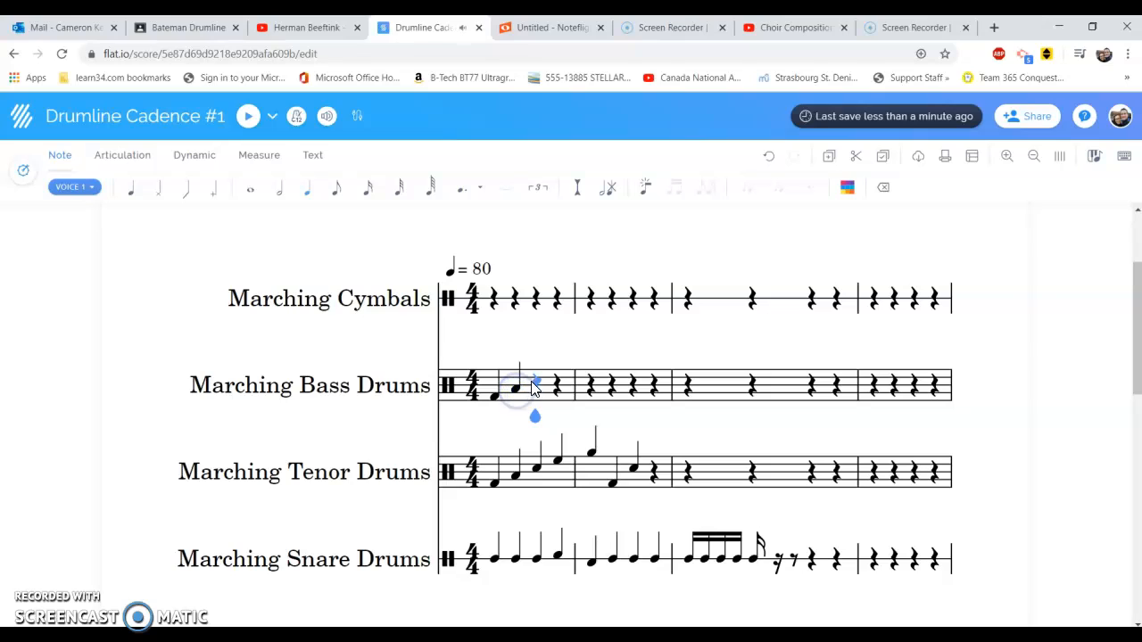
pyautogui.click(539, 382)
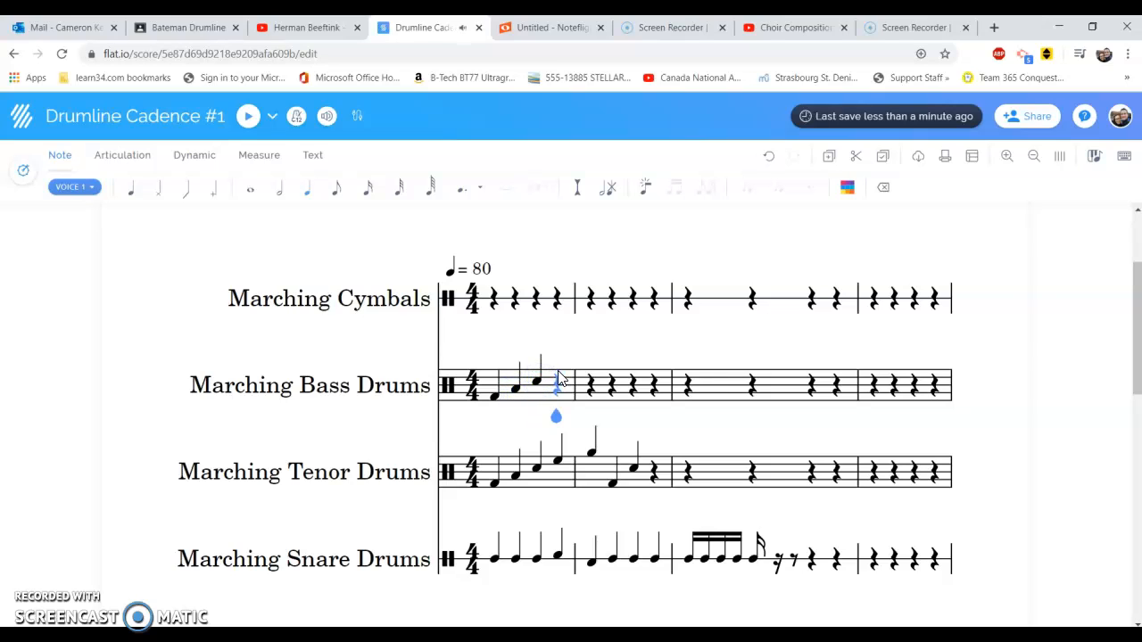
pyautogui.click(559, 377)
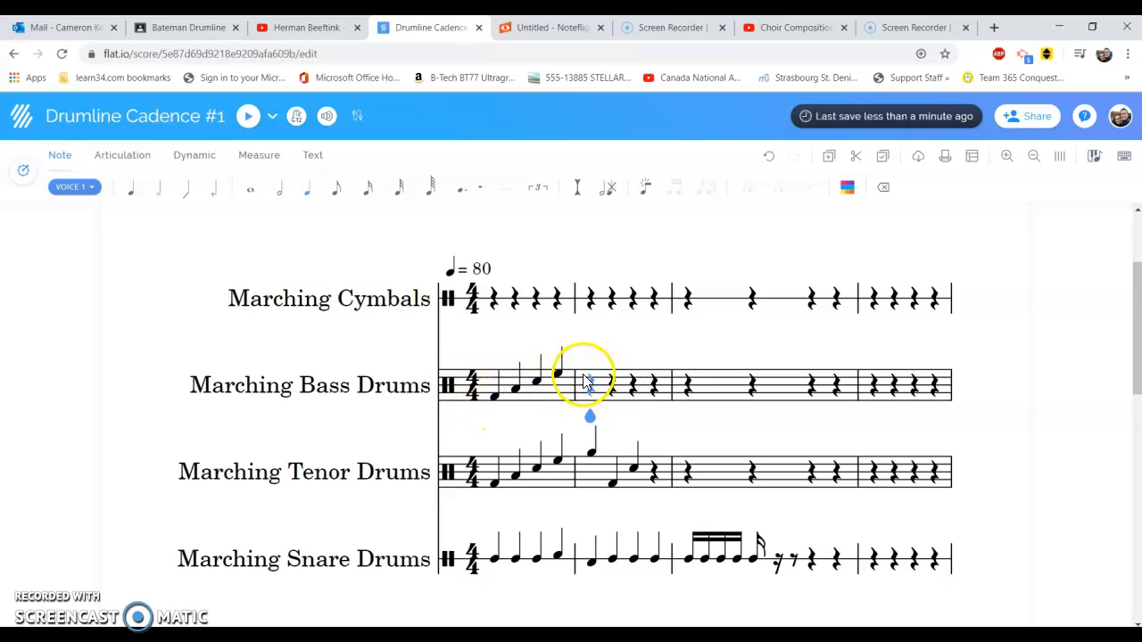
# Try to enter a quarter note above the staff on the first beat of measure 2 in the Marching Bass Drums
pyautogui.click(592, 373)
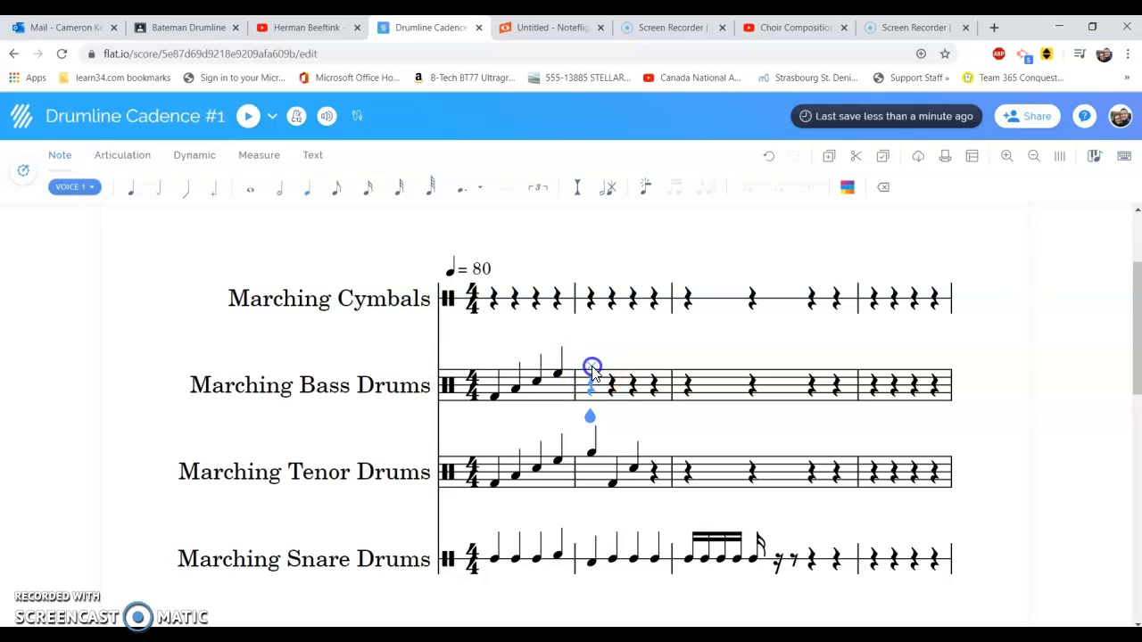
pyautogui.click(591, 373)
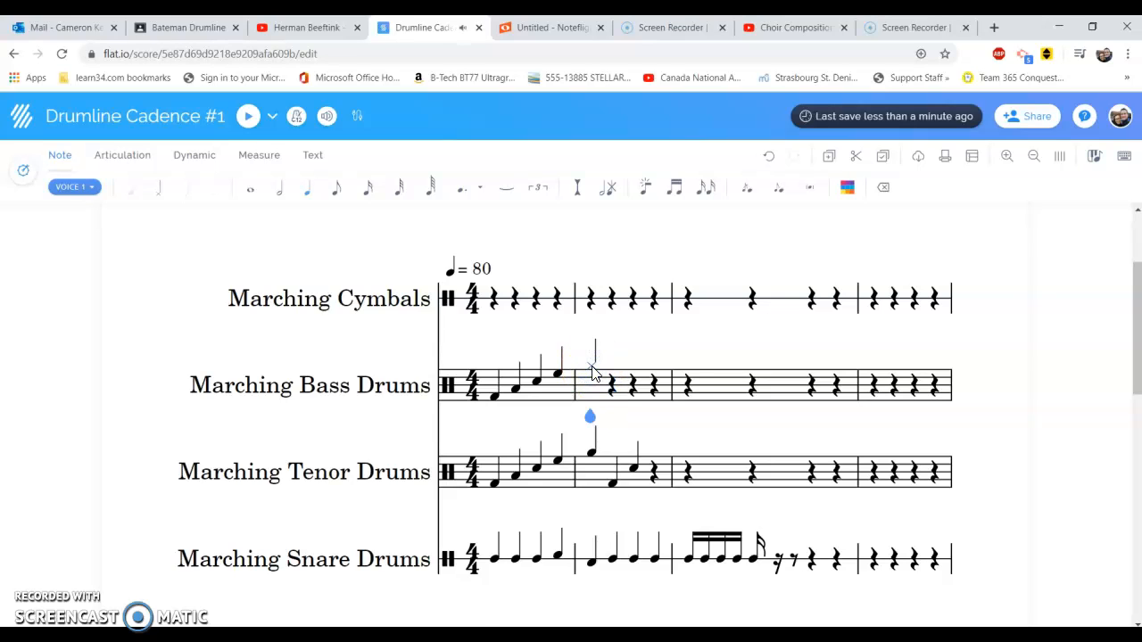
# Add a staccato articulation to the first note of the Marching Bass Drums part
pyautogui.scroll(-2, 591, 373)
pyautogui.moveTo(1122, 382); pyautogui.dragTo(1123, 294)
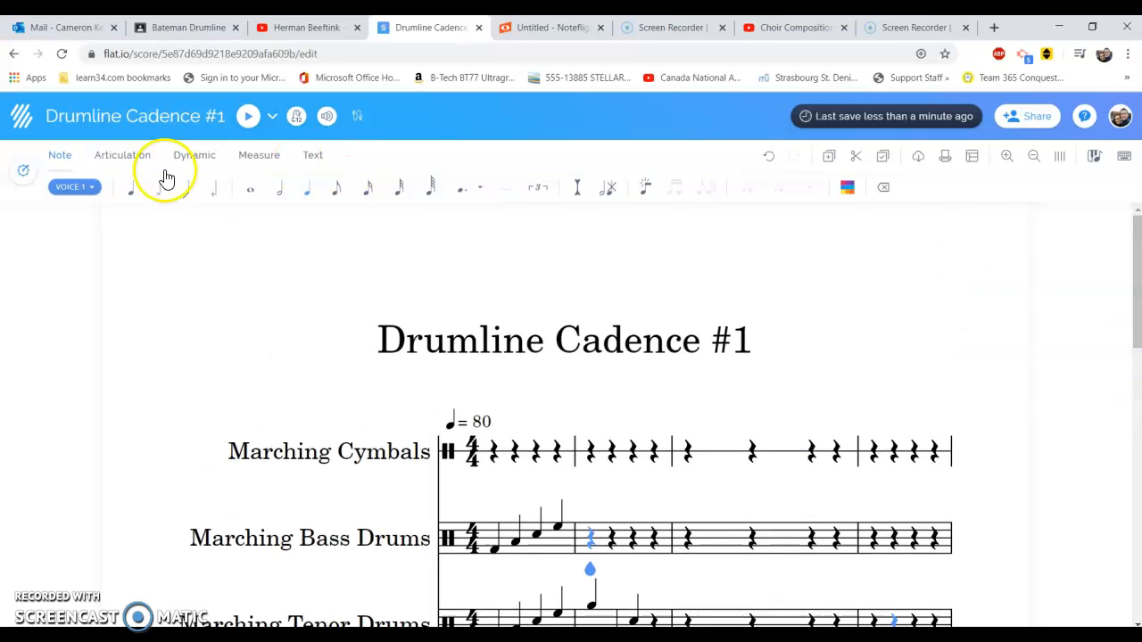
pyautogui.click(117, 157)
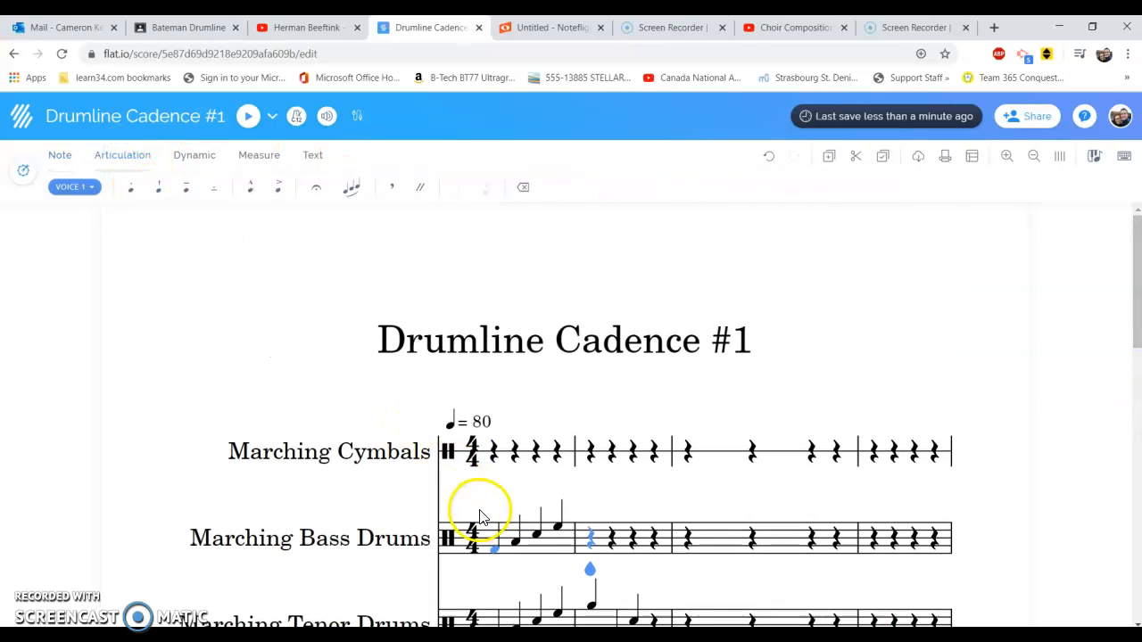
pyautogui.click(491, 554)
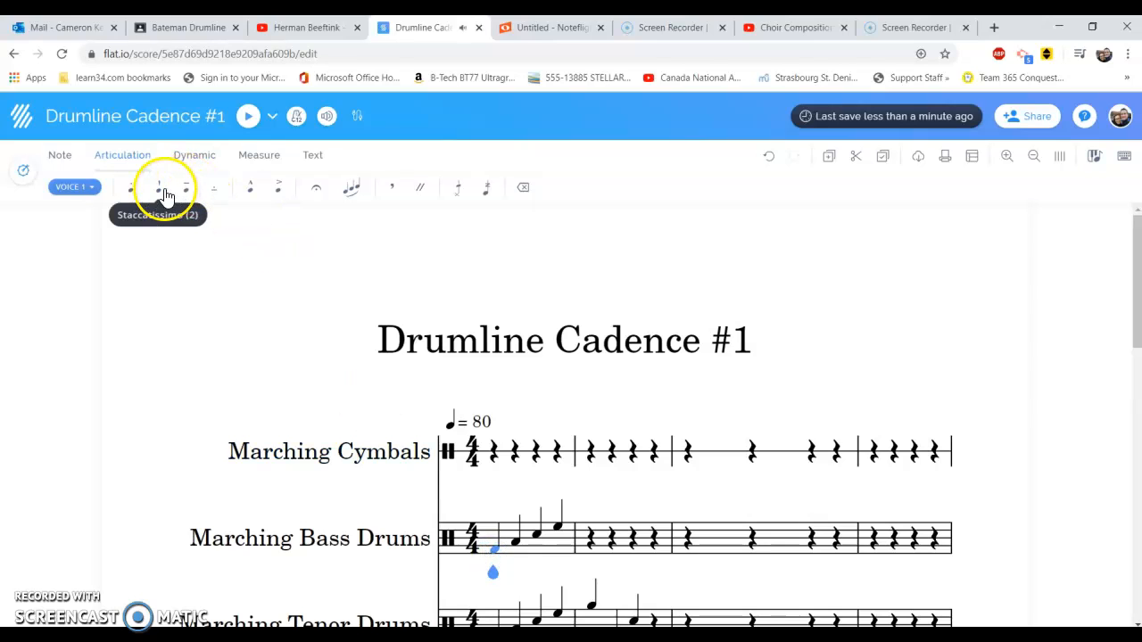
pyautogui.click(135, 198)
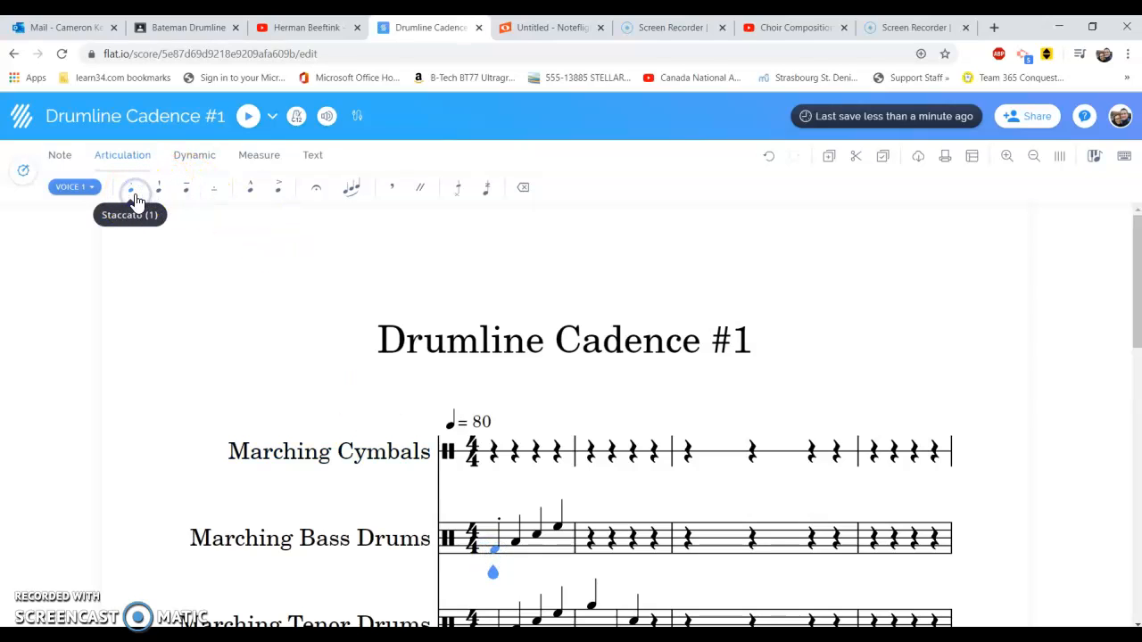
# Play back the cadence from its first beat as far as measure 3 and view the metronome options
pyautogui.click(496, 454)
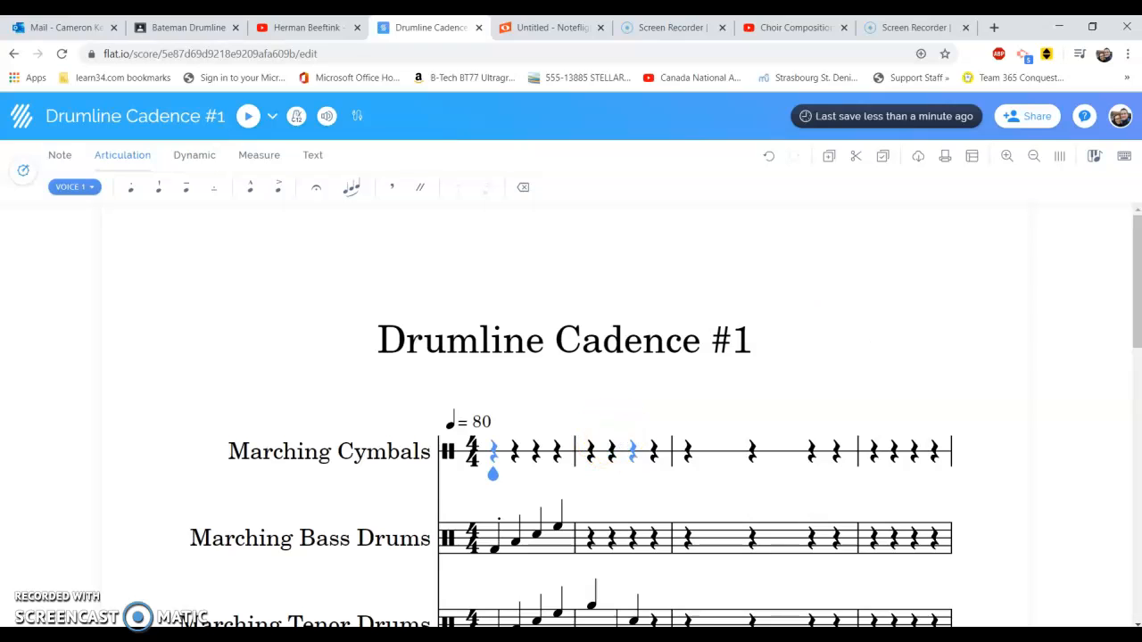
pyautogui.scroll(-3, 1135, 259)
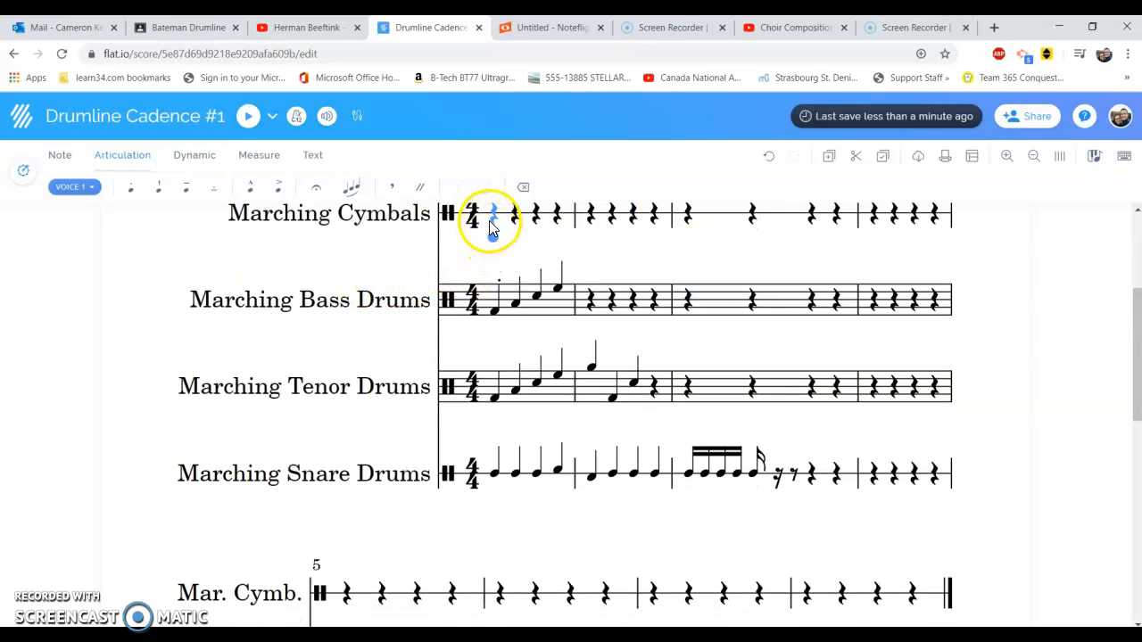
pyautogui.click(248, 116)
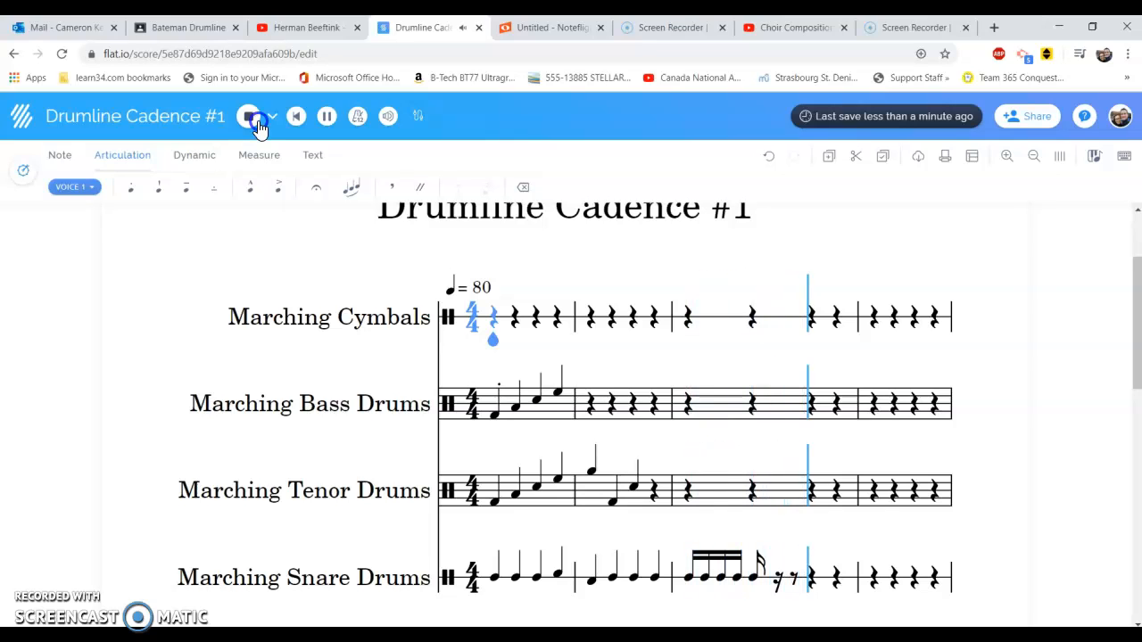
pyautogui.click(256, 124)
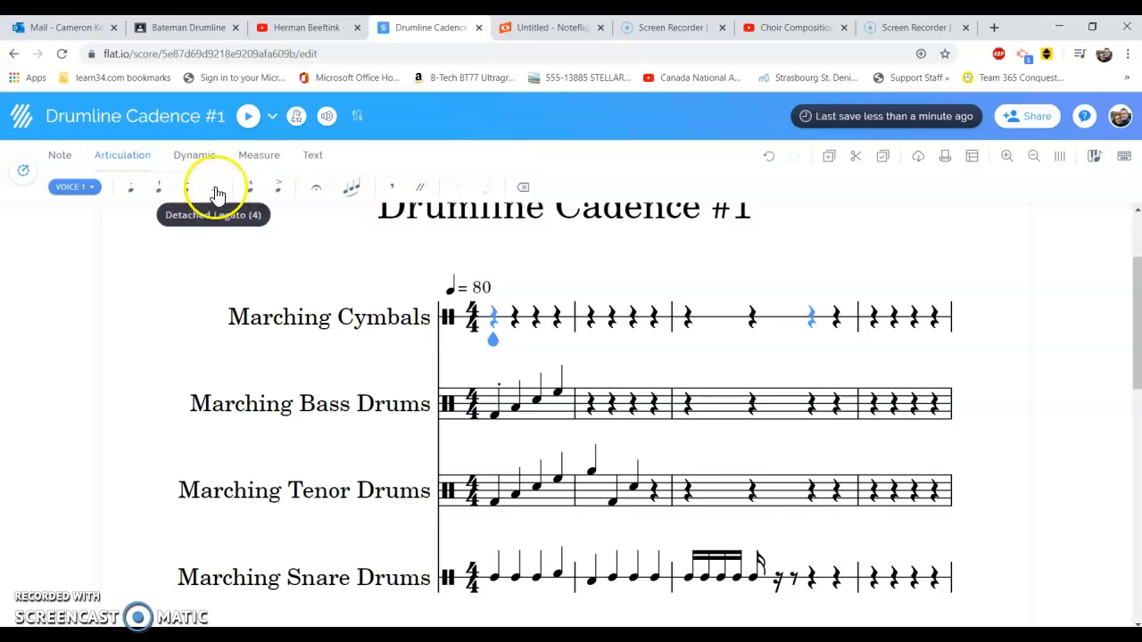
pyautogui.click(298, 117)
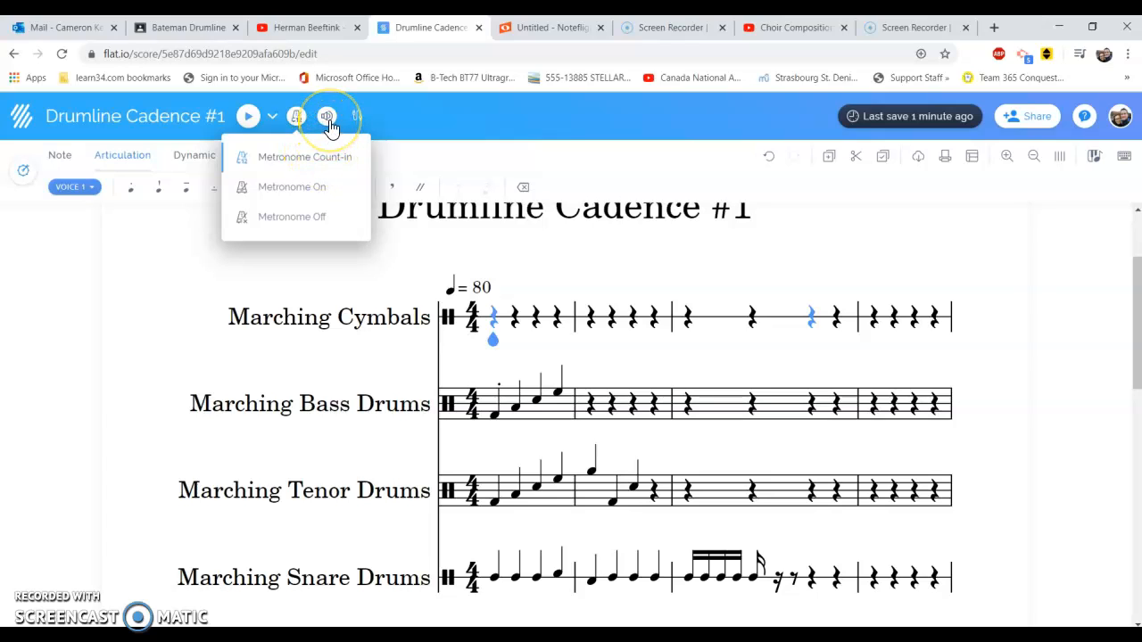
pyautogui.click(742, 258)
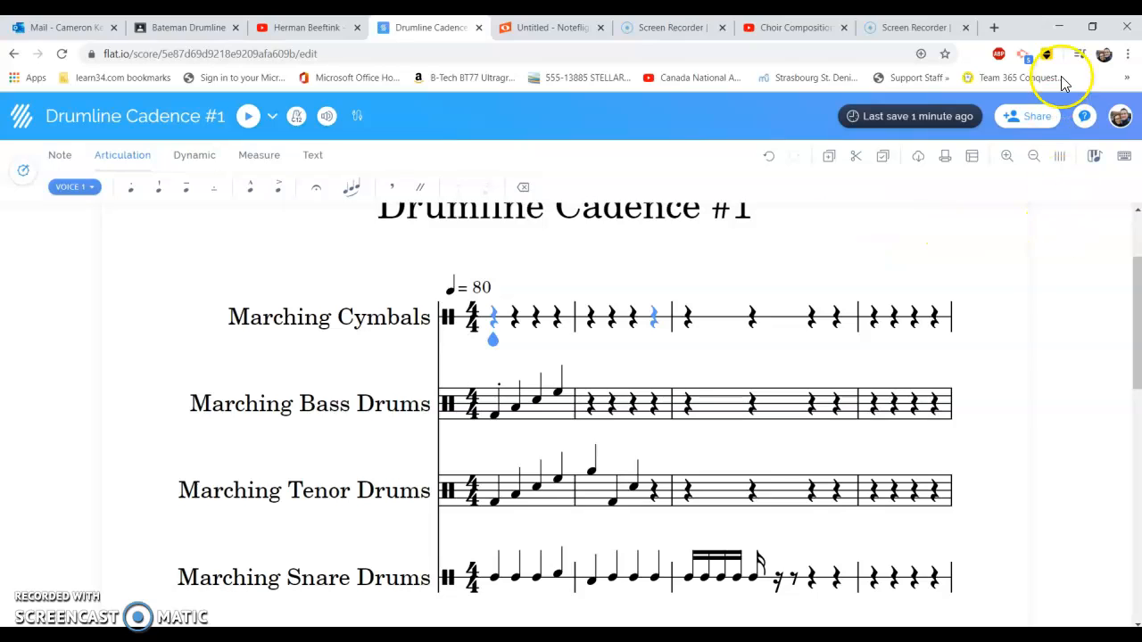
# Copy the private shareable link of the Drumline Cadence #1 score
pyautogui.click(1018, 125)
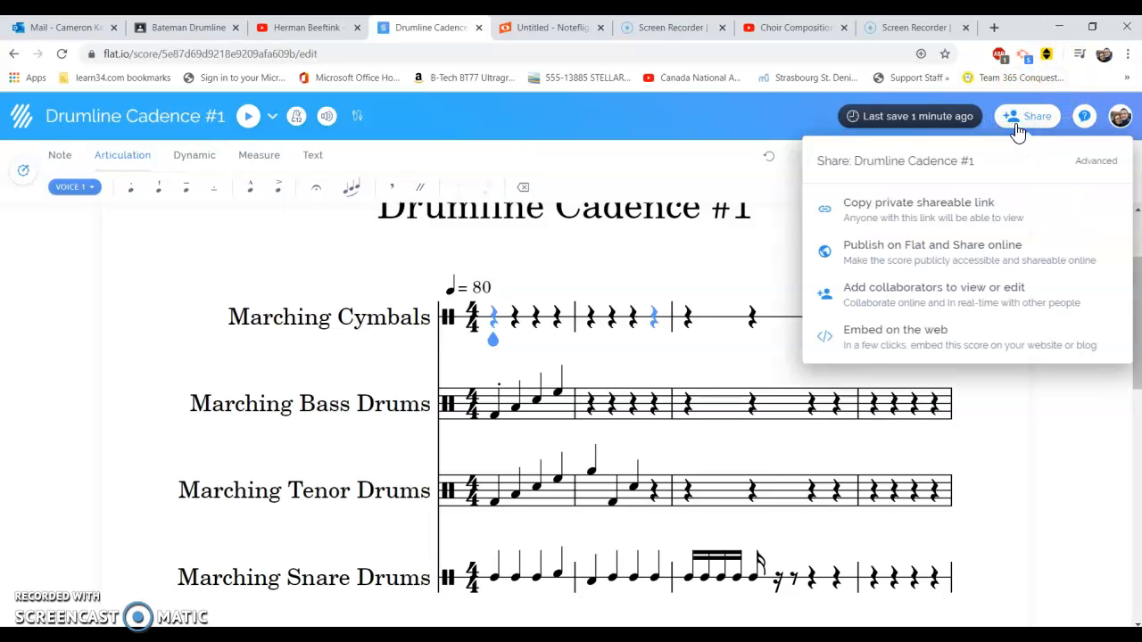
pyautogui.click(910, 220)
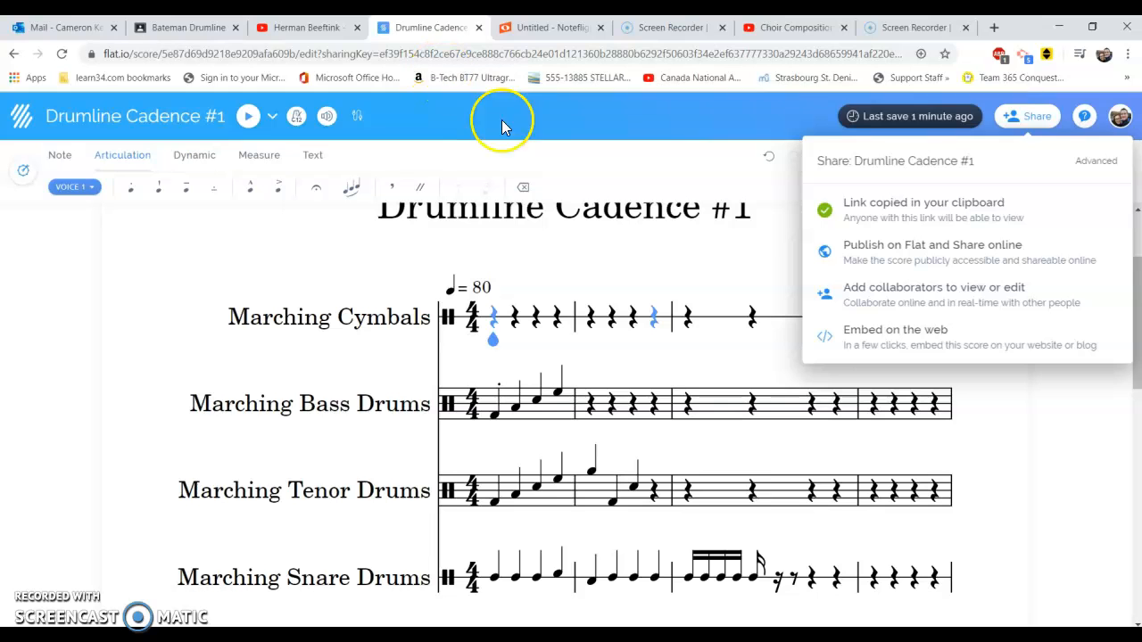
# Switch to the Bateman Drumline class in Google Classroom and look over its stream
pyautogui.click(213, 32)
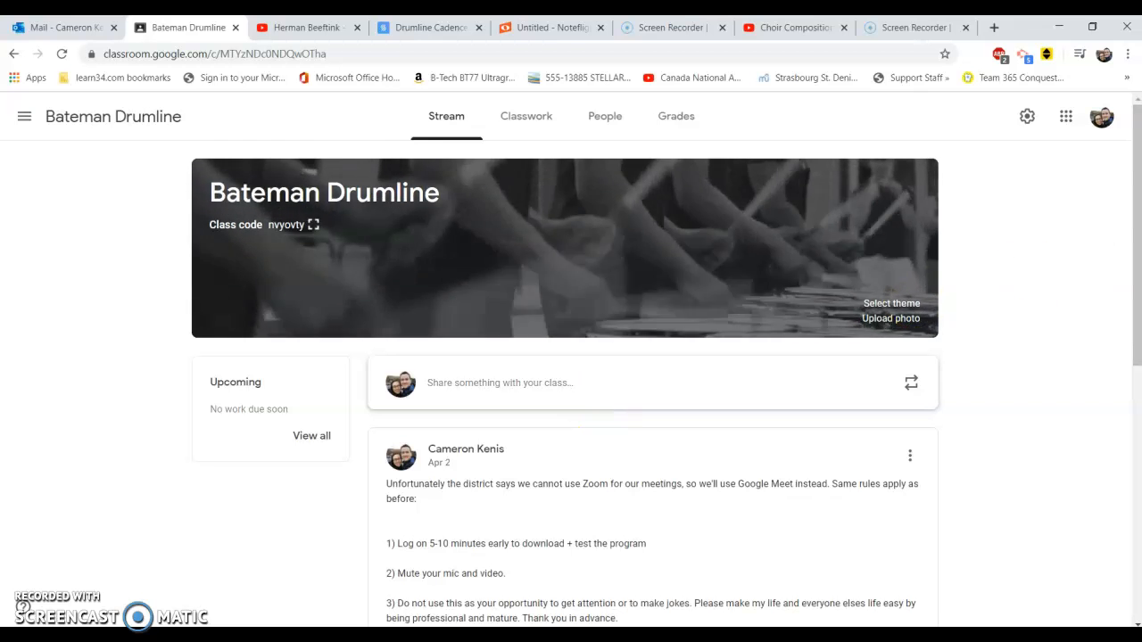
pyautogui.scroll(-2, 1124, 238)
pyautogui.scroll(2, 571, 384)
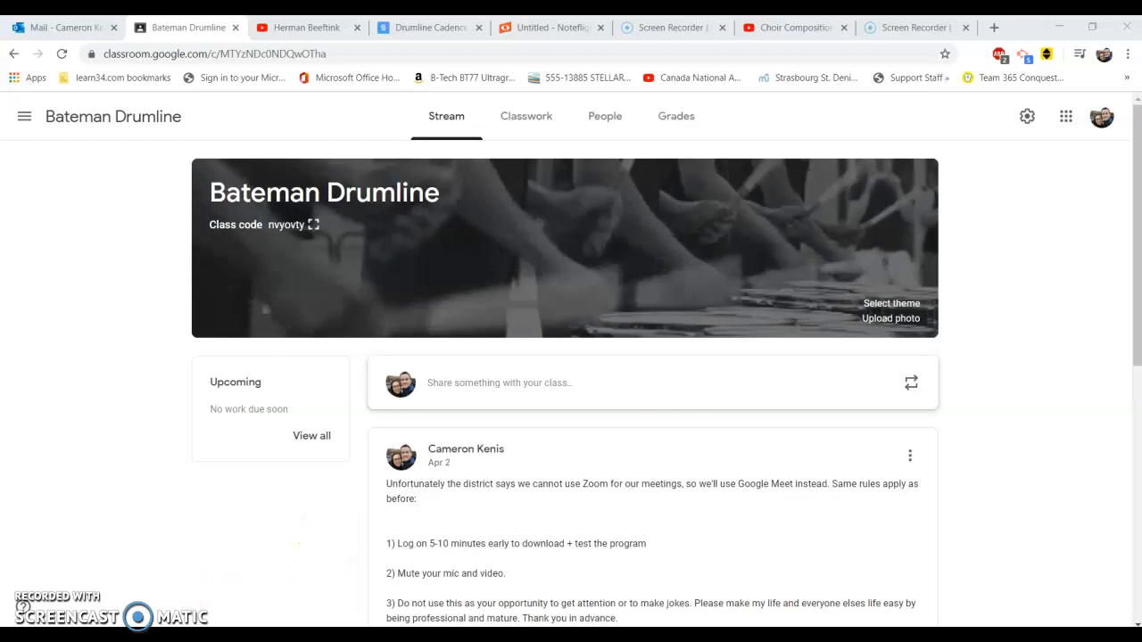
pyautogui.click(253, 590)
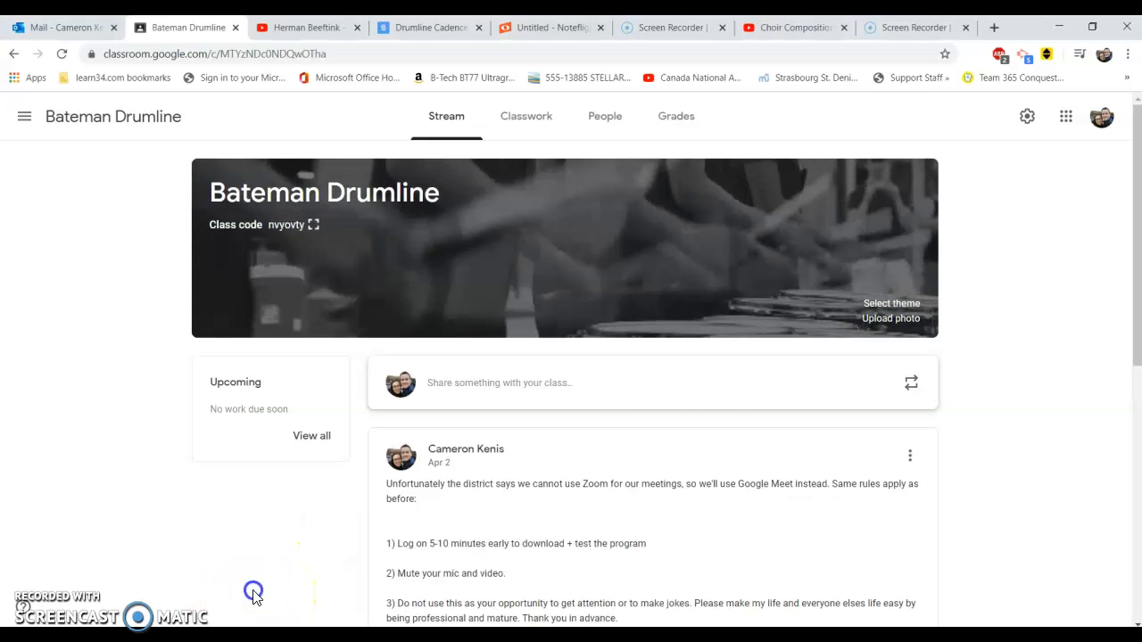